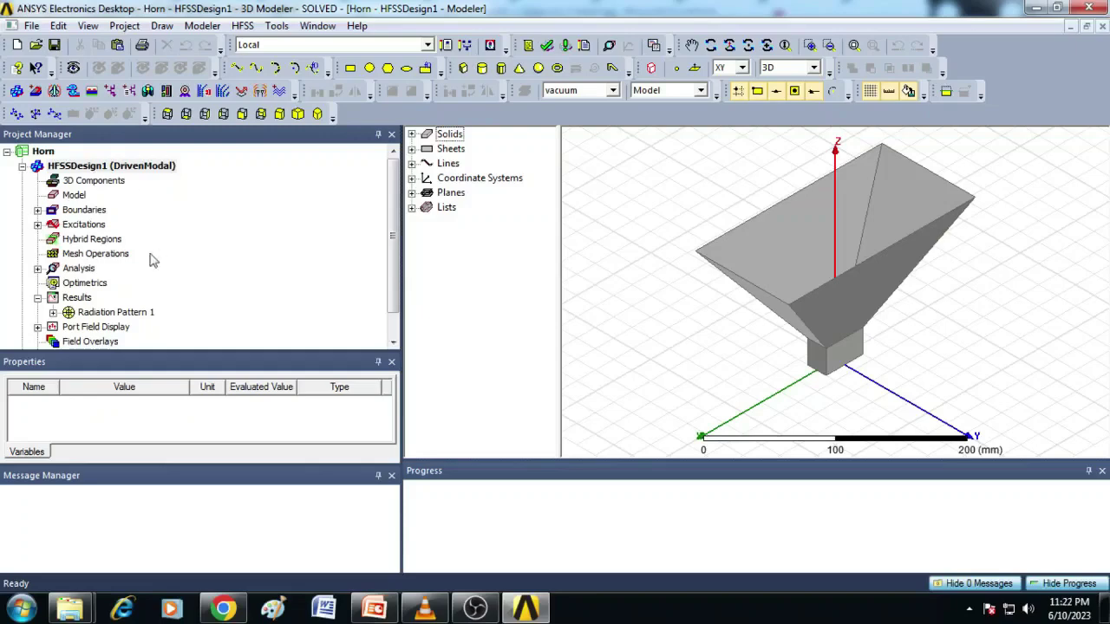
Open the Radiation Pattern 1 report plot from Results in the Project Manager
double_click(112, 312)
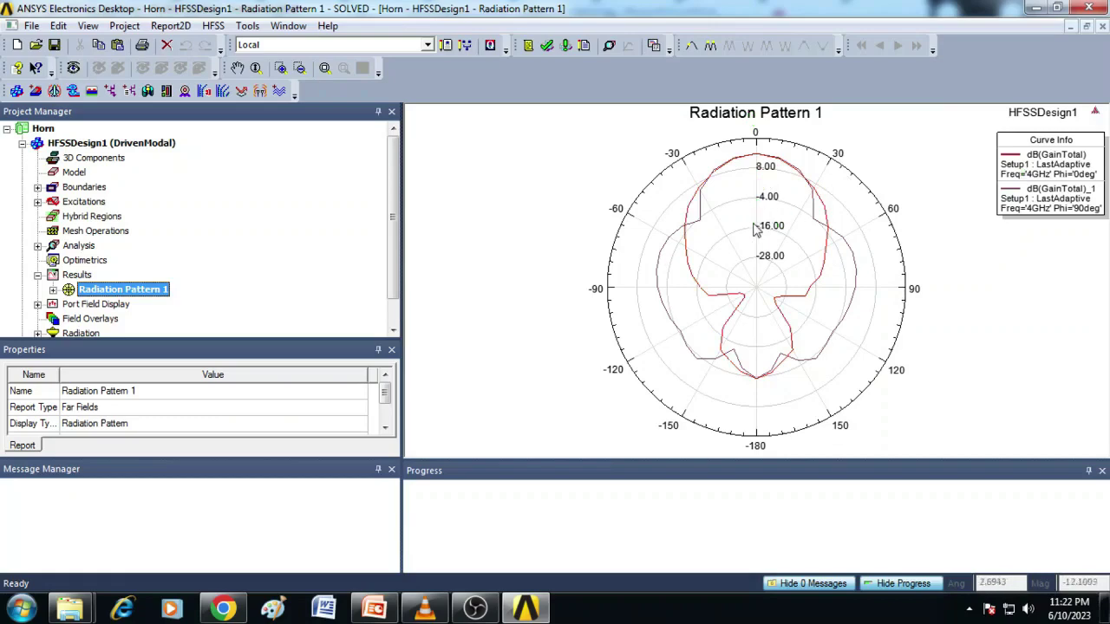
Export the Radiation Pattern 1 plot data to the Desktop as 'Radiation pattern'
right_click(511, 301)
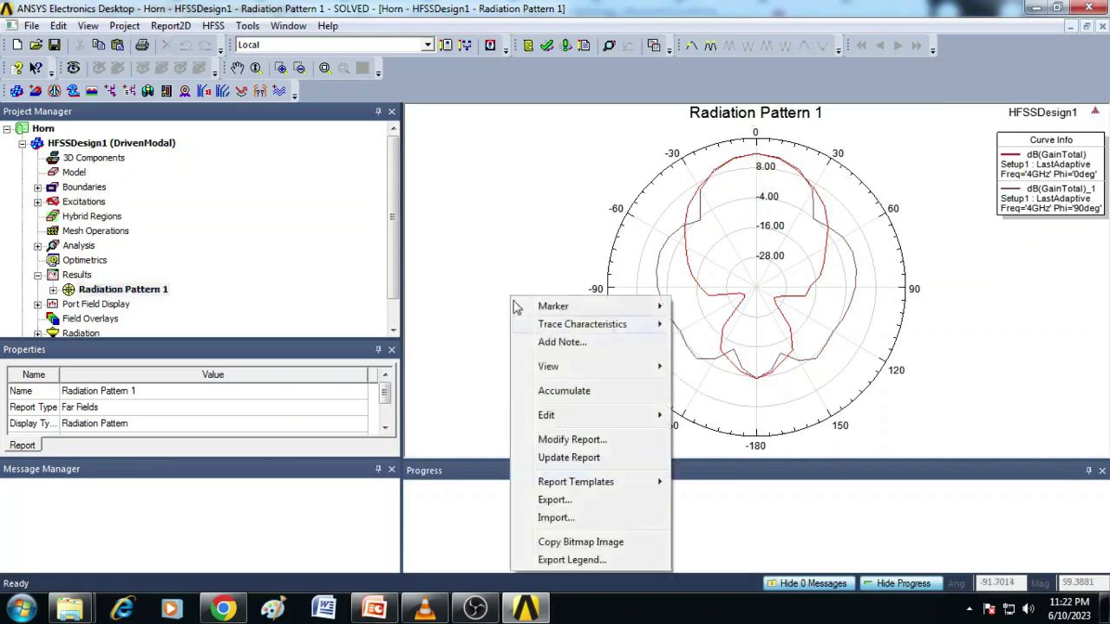
click(574, 501)
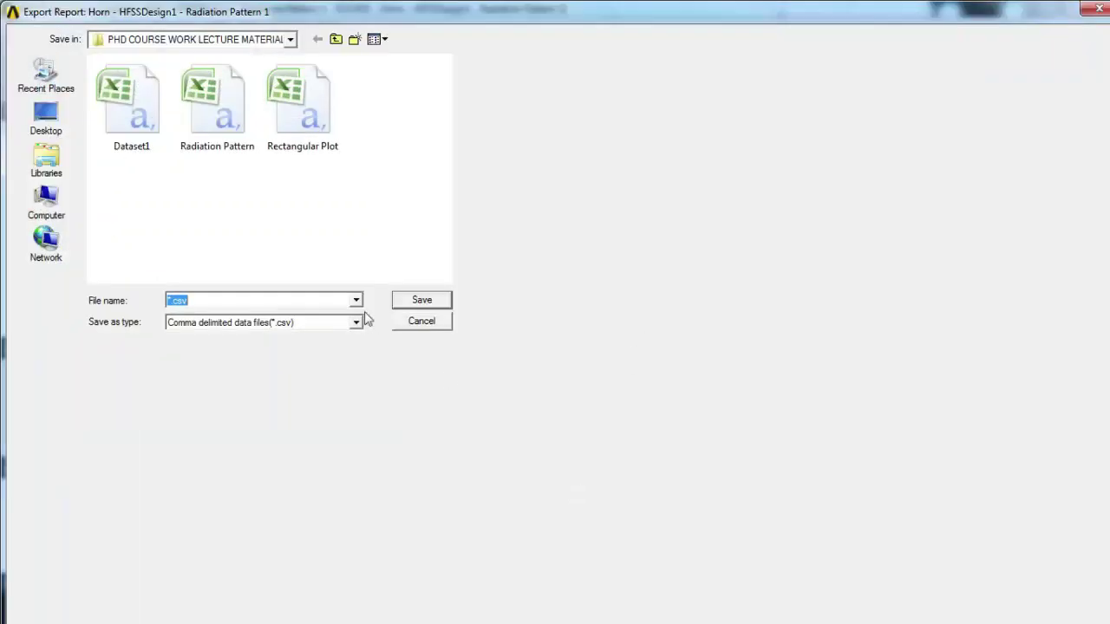
click(46, 117)
click(209, 304)
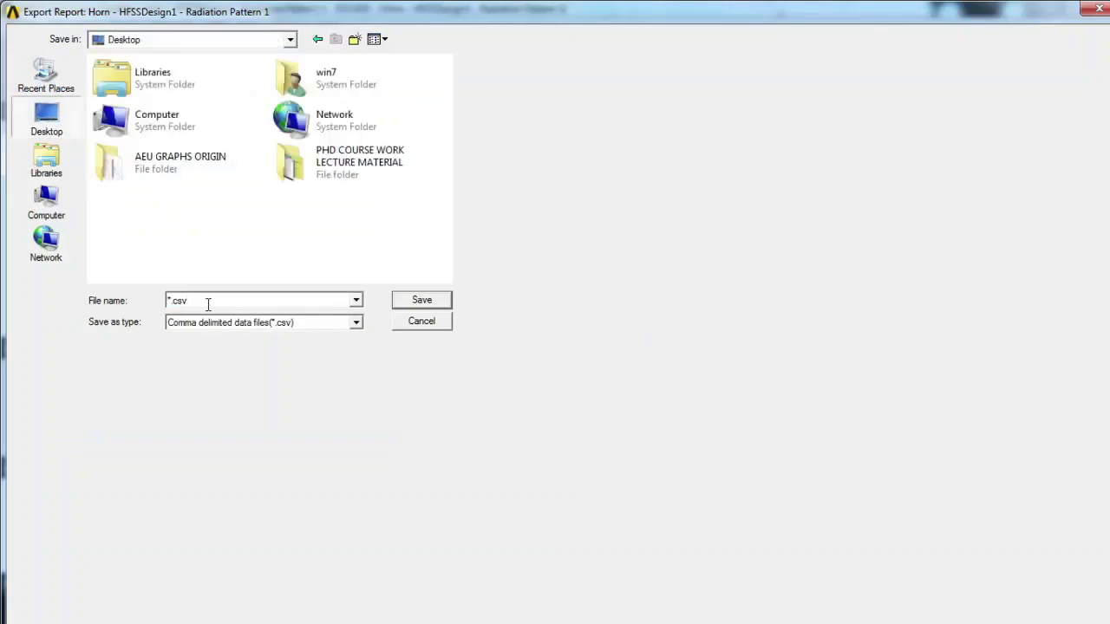
key(BackSpace)
key(BackSpace)
key(BackSpace)
key(BackSpace)
key(BackSpace)
text(Radiation pattern)
key(Return)
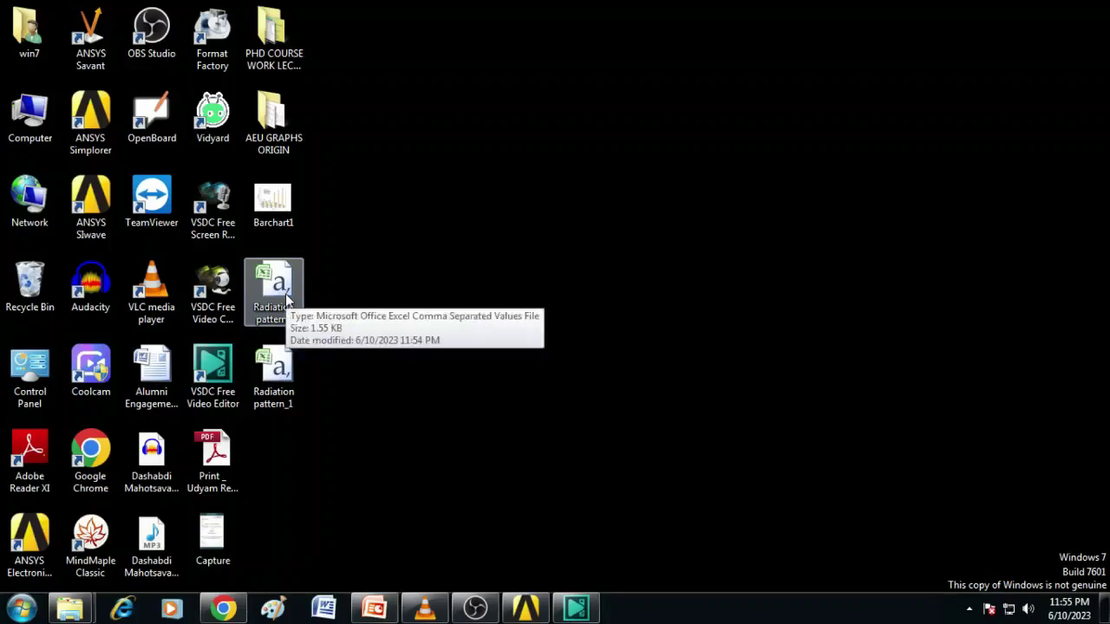
Open the Radiation pattern_1 CSV spreadsheet in Excel
double_click(286, 299)
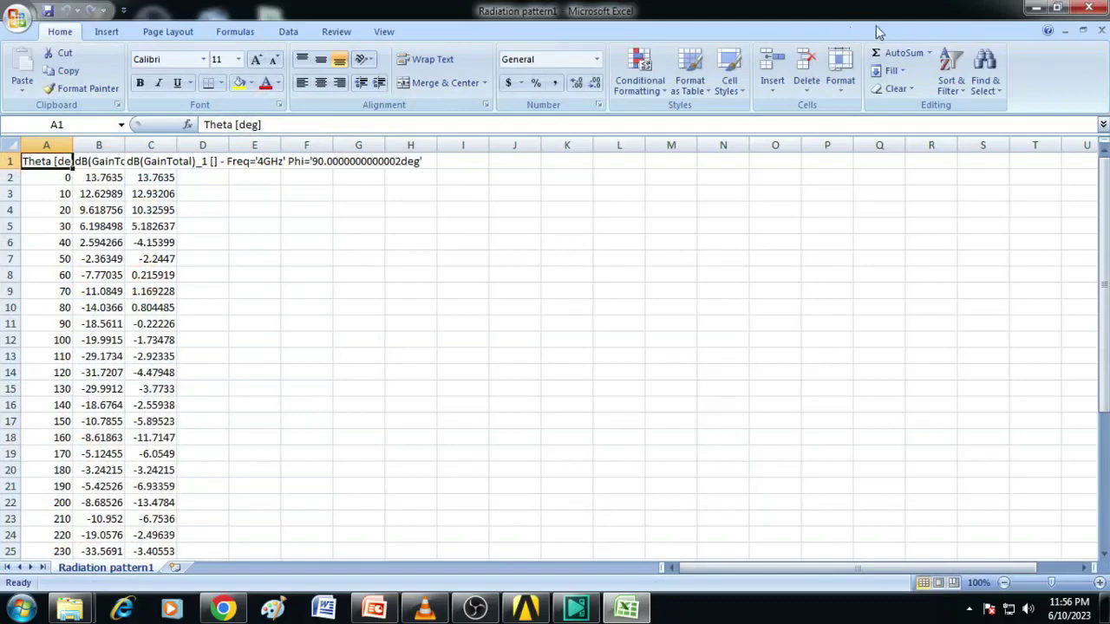
click(1033, 7)
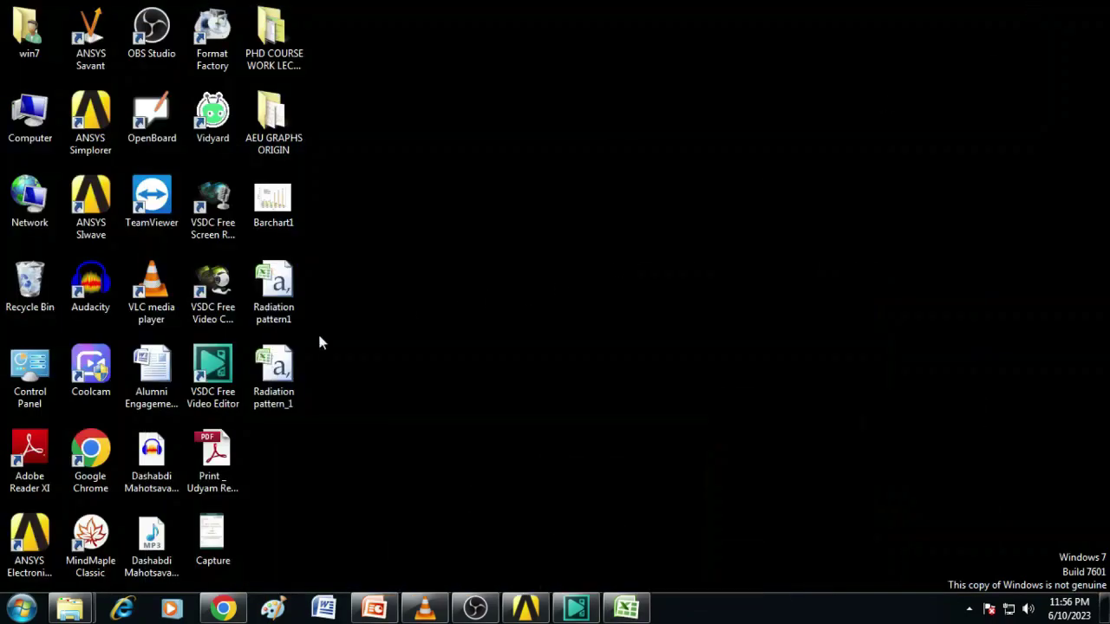
double_click(273, 371)
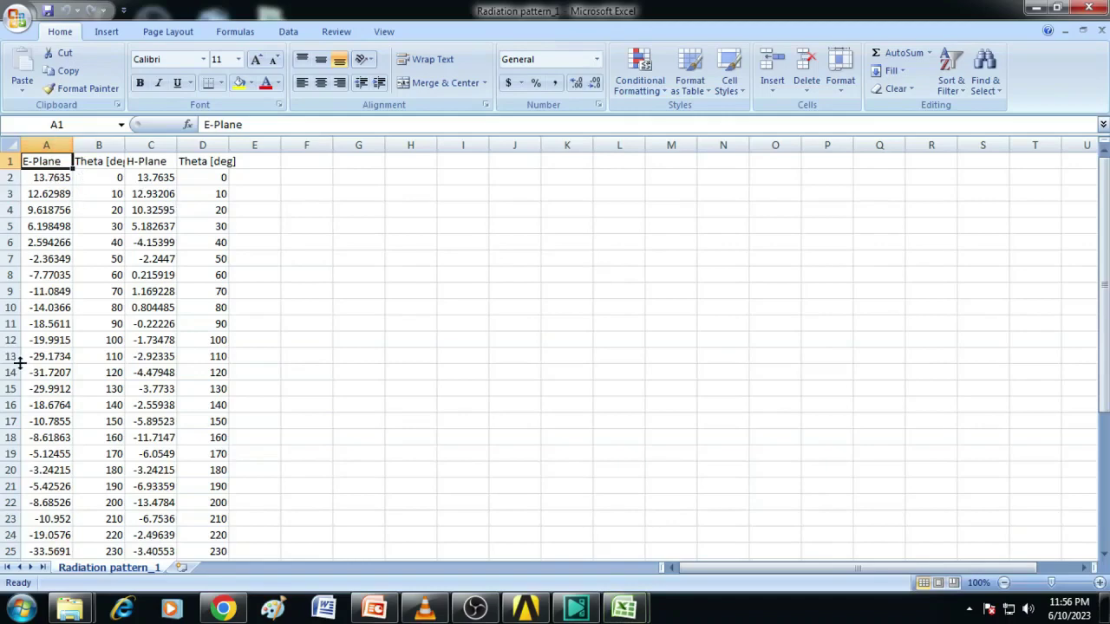
Copy the whole sheet with Ctrl+A, Ctrl+C and launch Origin from the Start menu
click(97, 144)
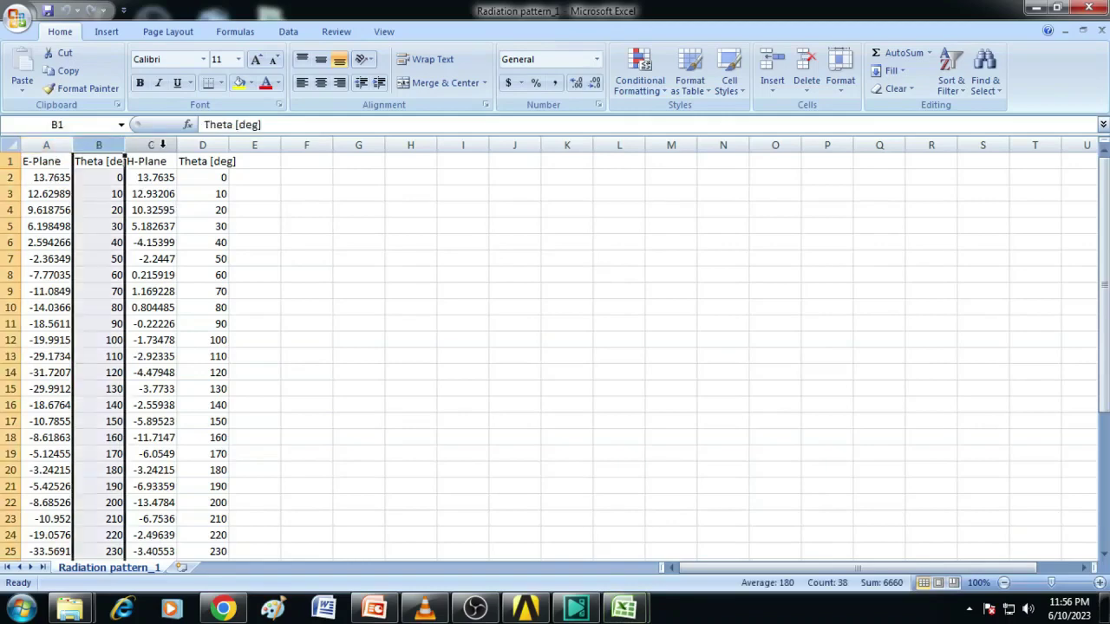
click(149, 144)
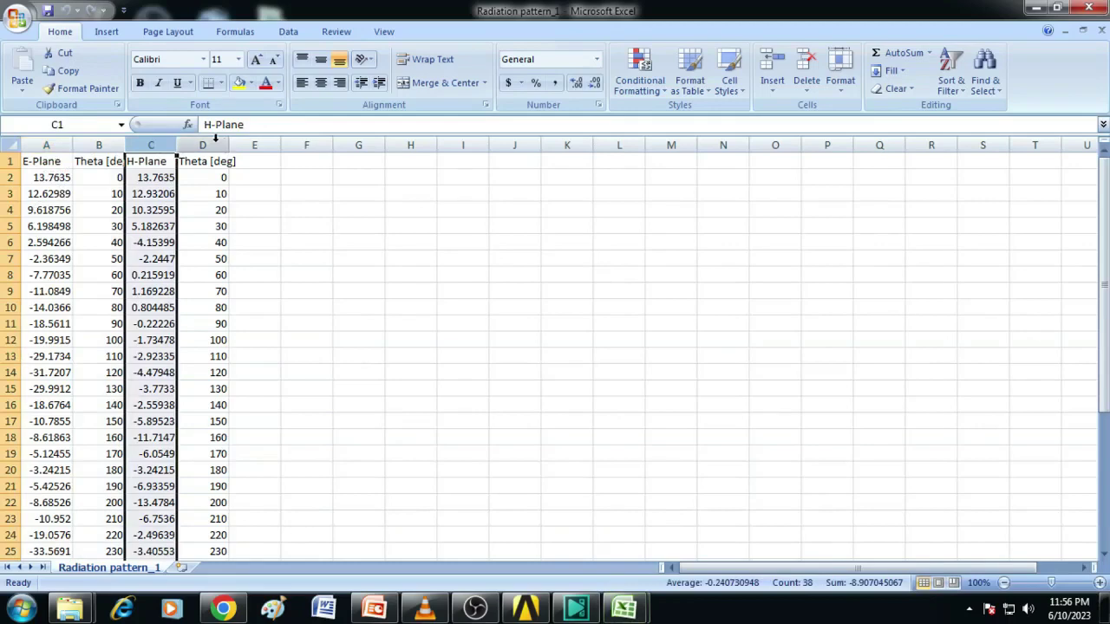
click(214, 144)
click(356, 210)
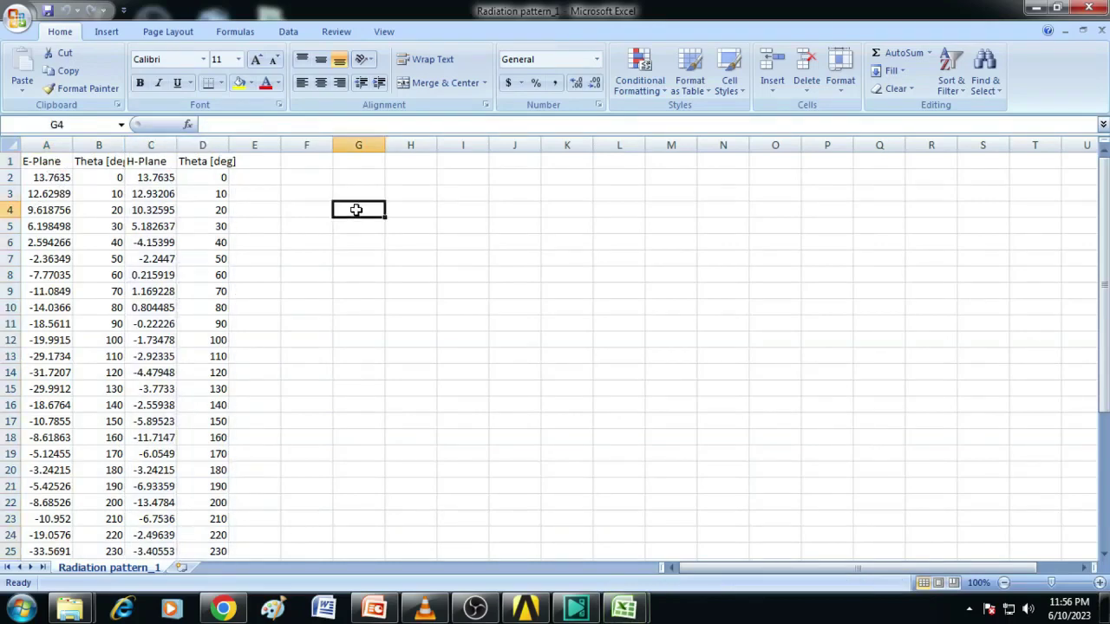
key(ctrl+a)
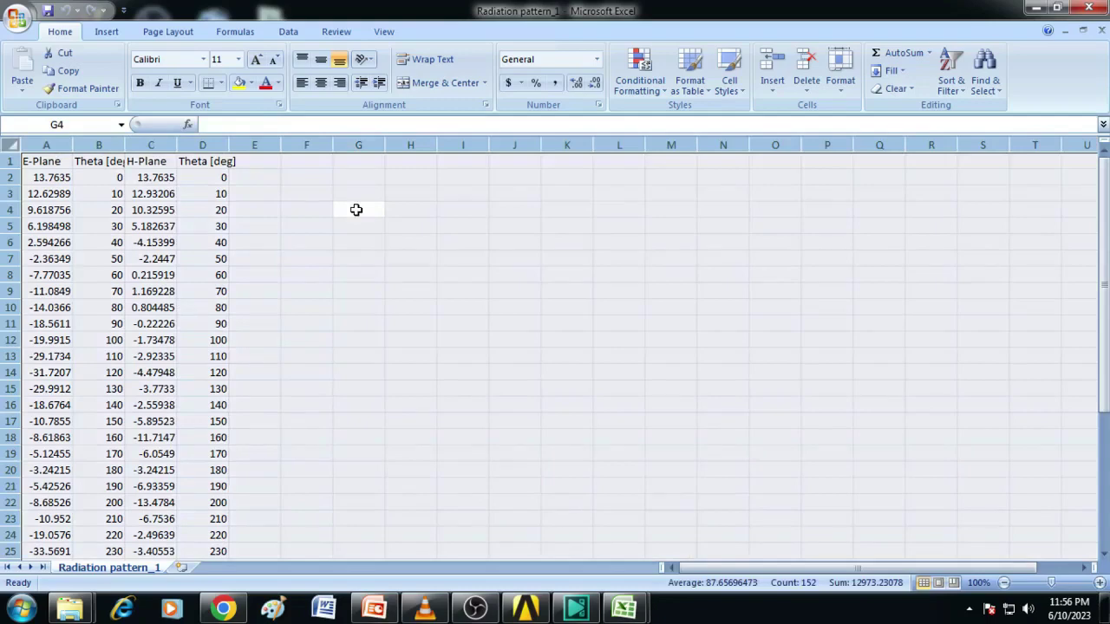
key(ctrl+c)
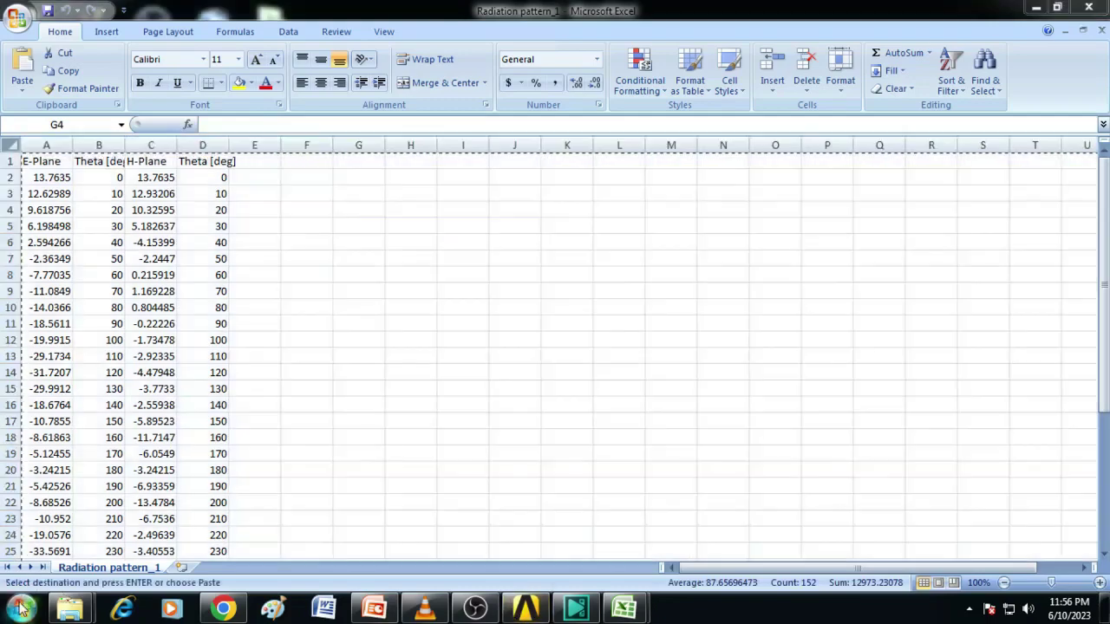
click(21, 609)
click(83, 257)
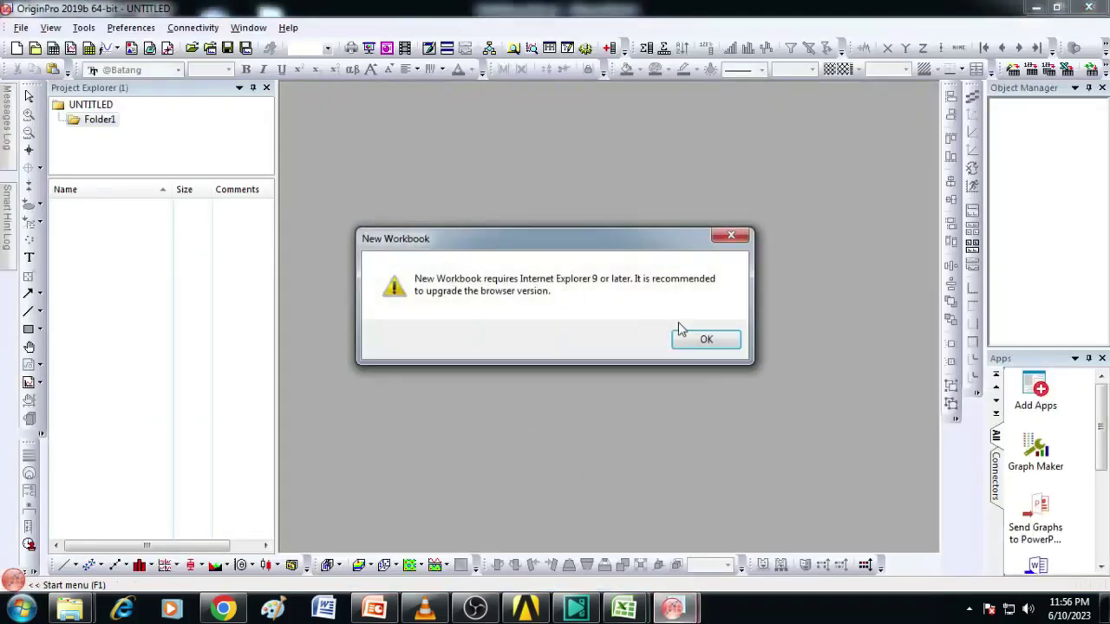
Dismiss the warning, maximize Book1 and hide its F(x)= row
click(703, 337)
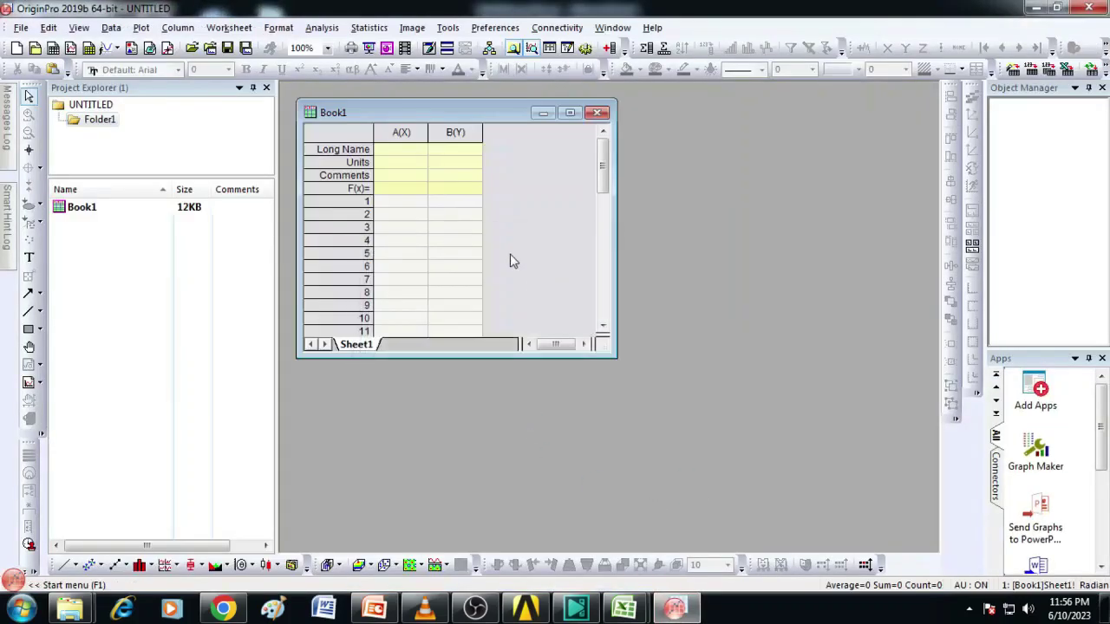
click(570, 113)
click(335, 146)
right_click(335, 146)
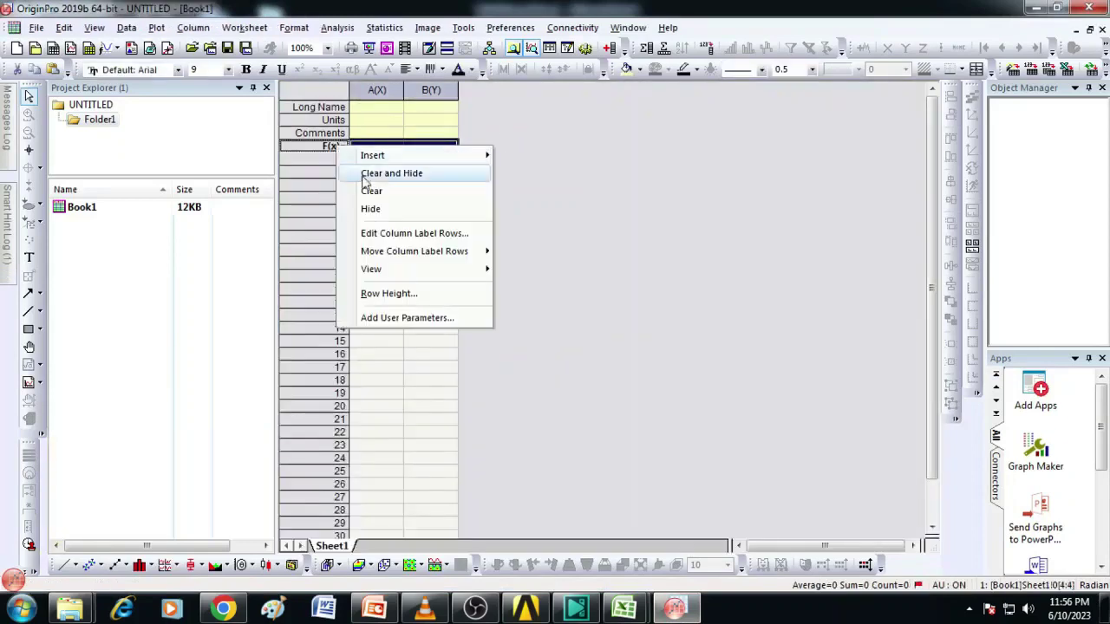
click(389, 210)
Paste the copied Excel data into Book1 starting at column A's Comments cell
click(360, 135)
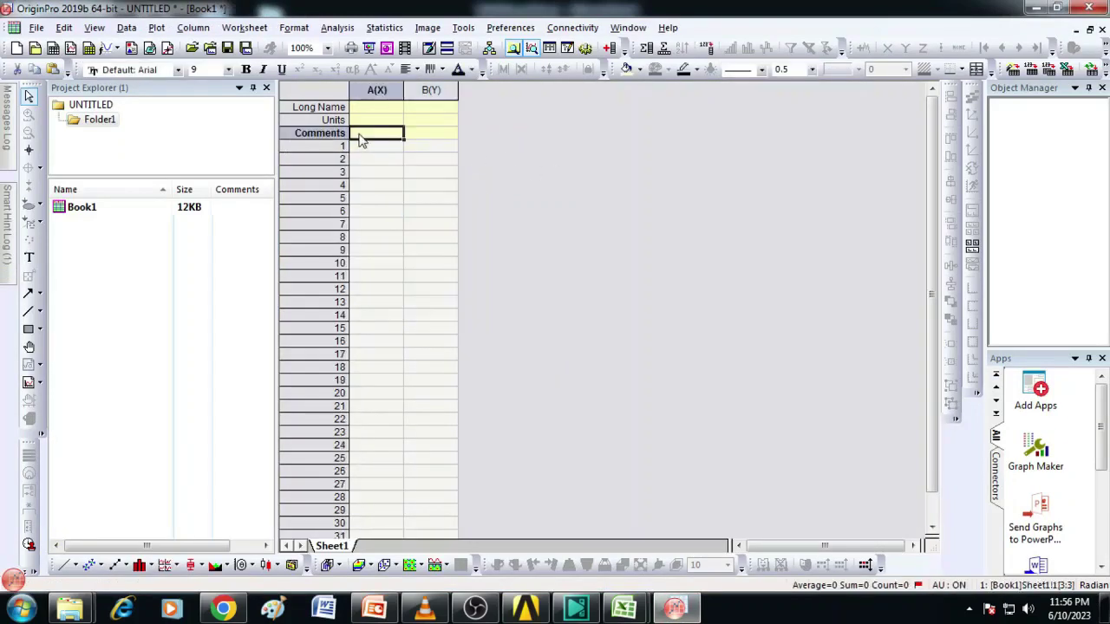
key(ctrl+v)
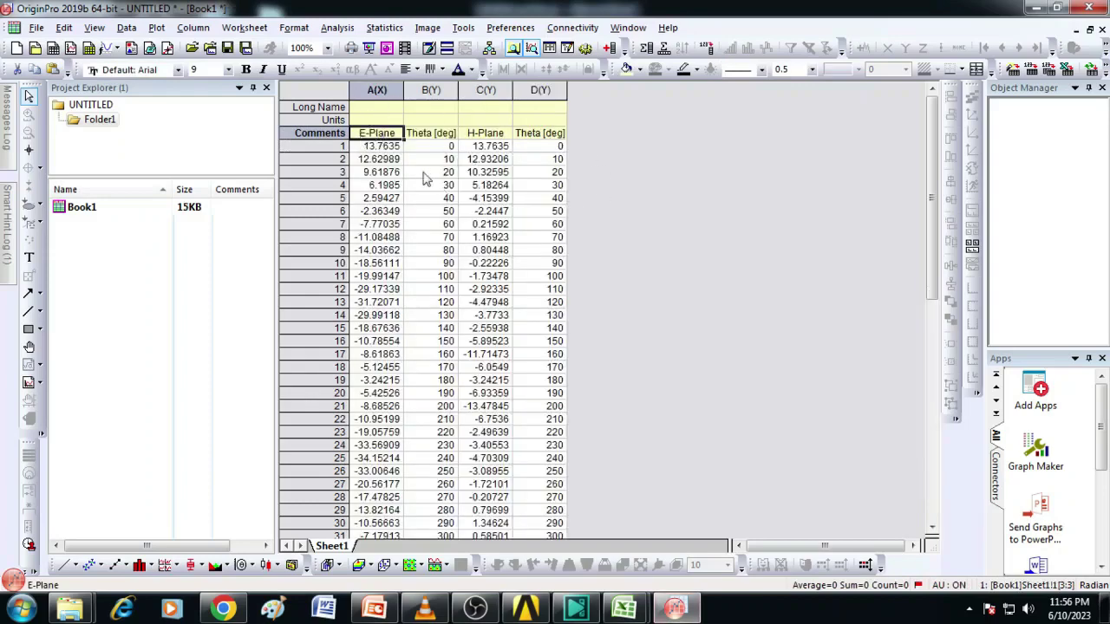
click(669, 155)
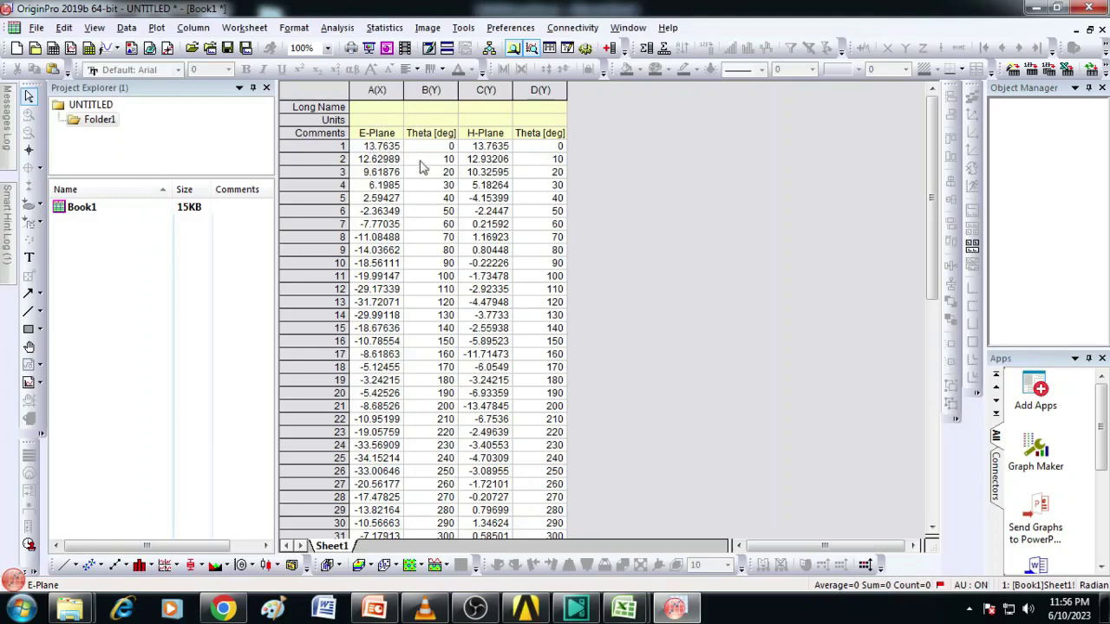
click(492, 91)
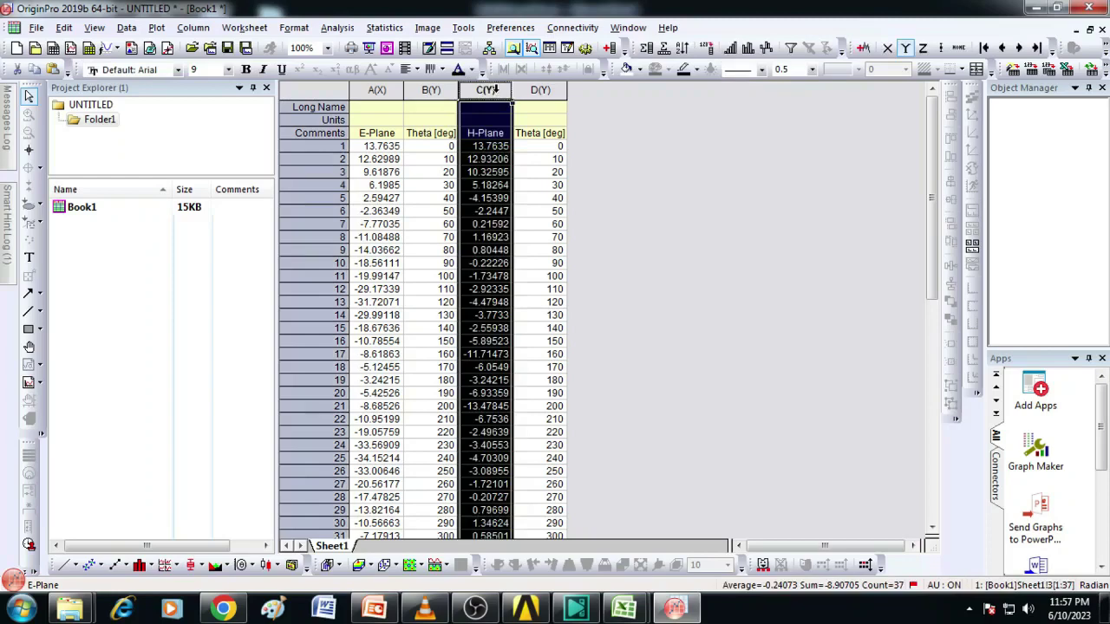
Set the H-Plane column C as an X column
right_click(495, 90)
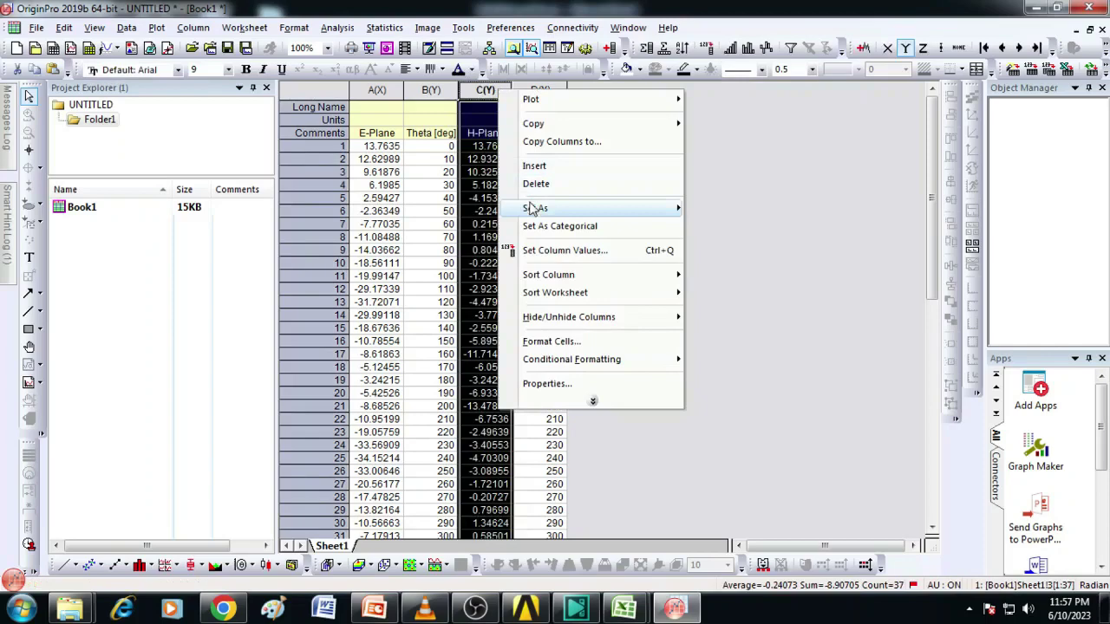
mouse_move(535, 208)
click(730, 208)
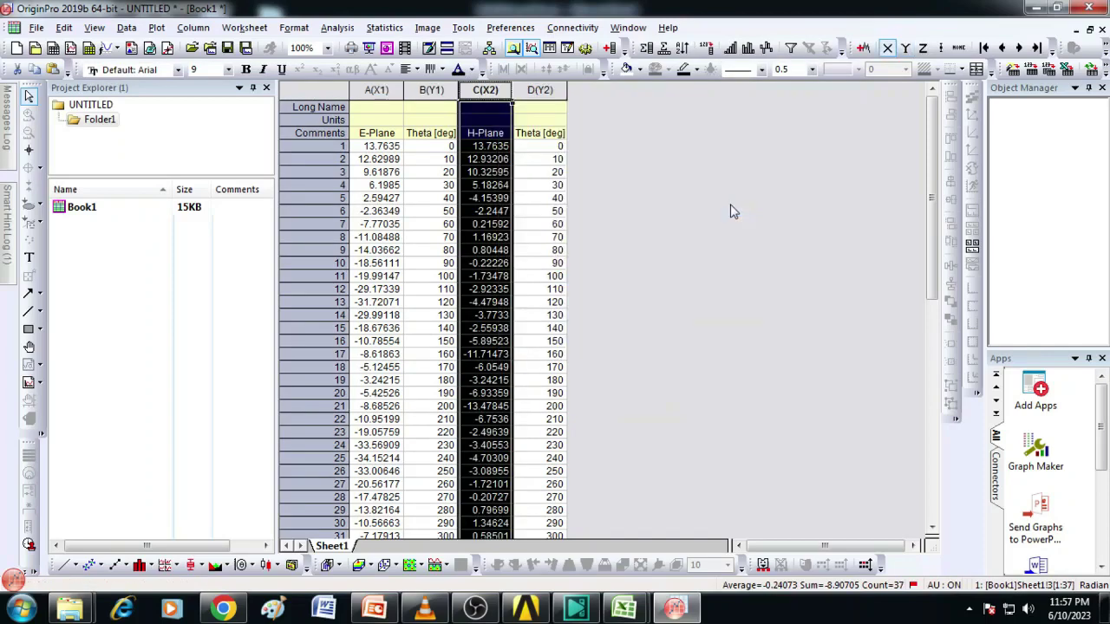
click(699, 177)
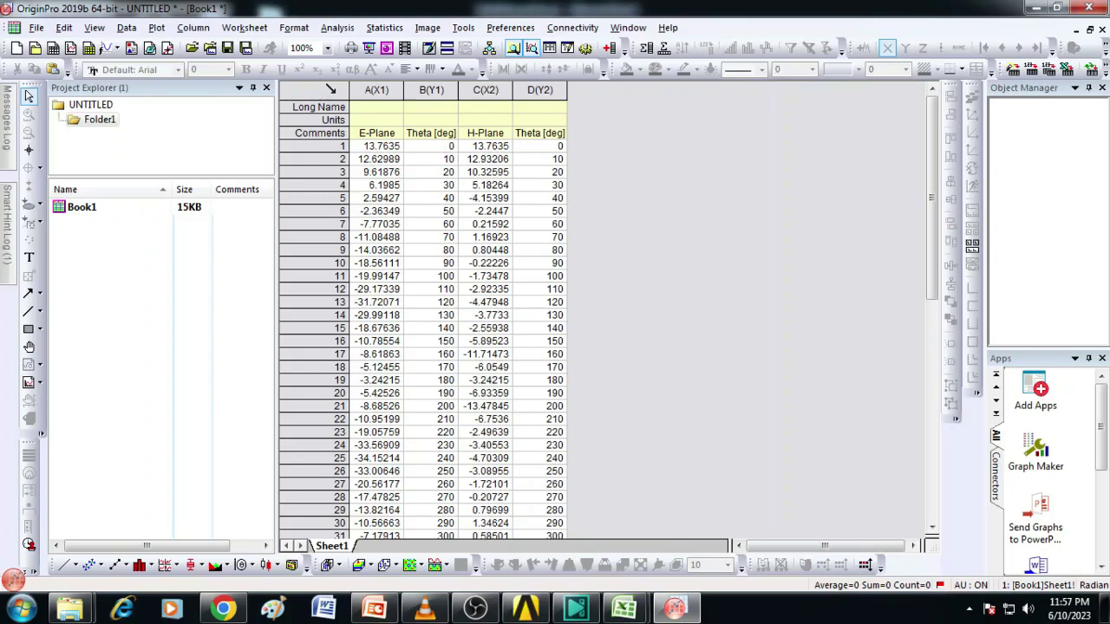
Plot the whole worksheet as a Polar r(X) theta(Y) graph
click(331, 89)
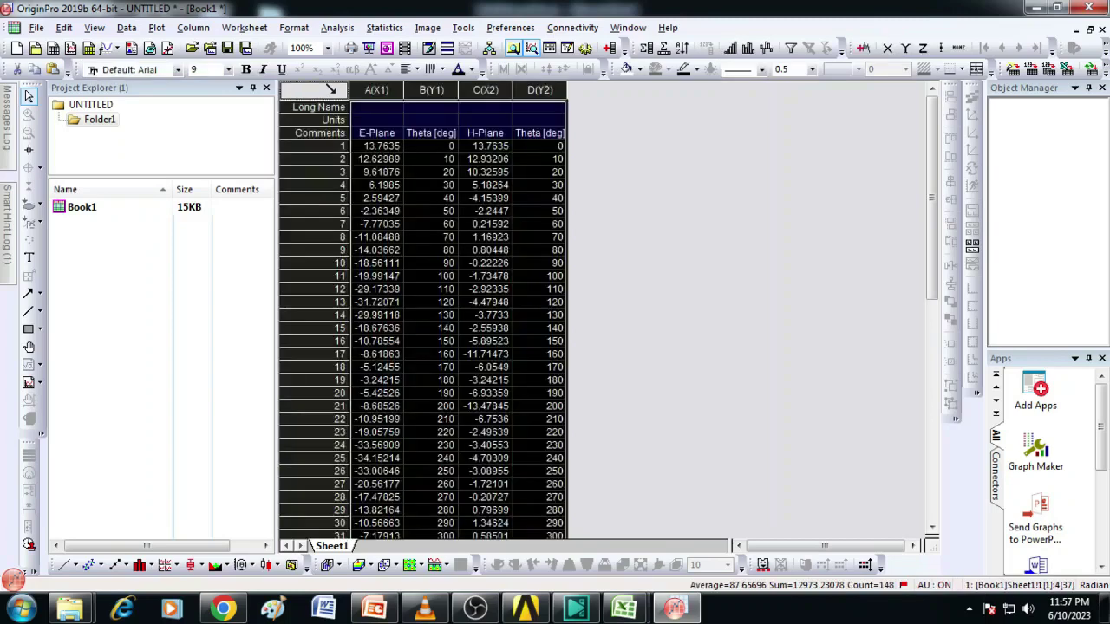
click(255, 566)
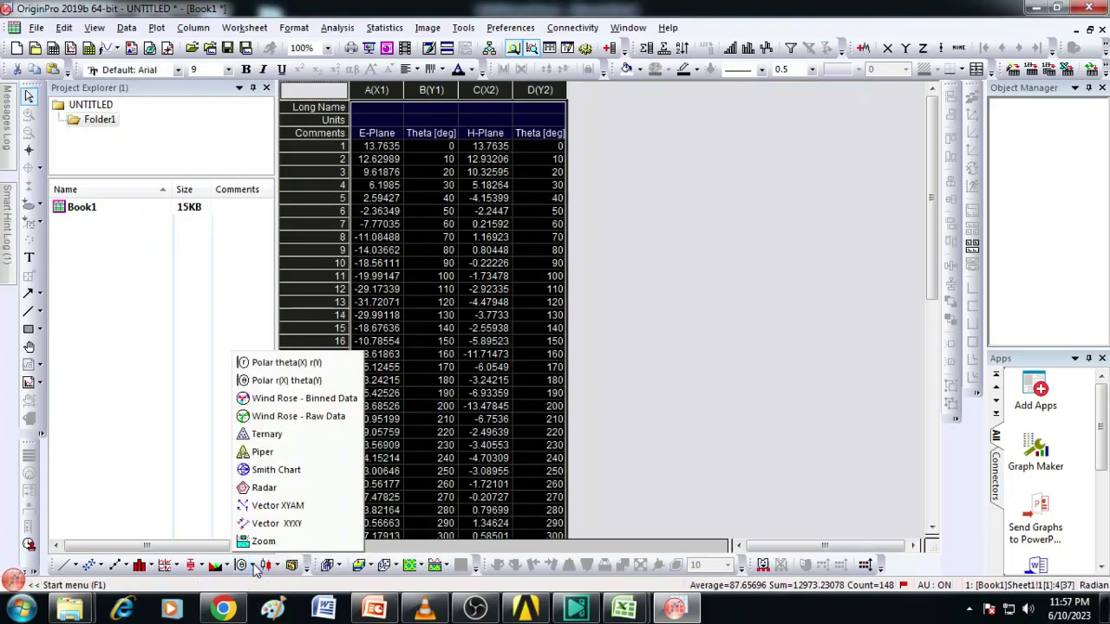
click(293, 383)
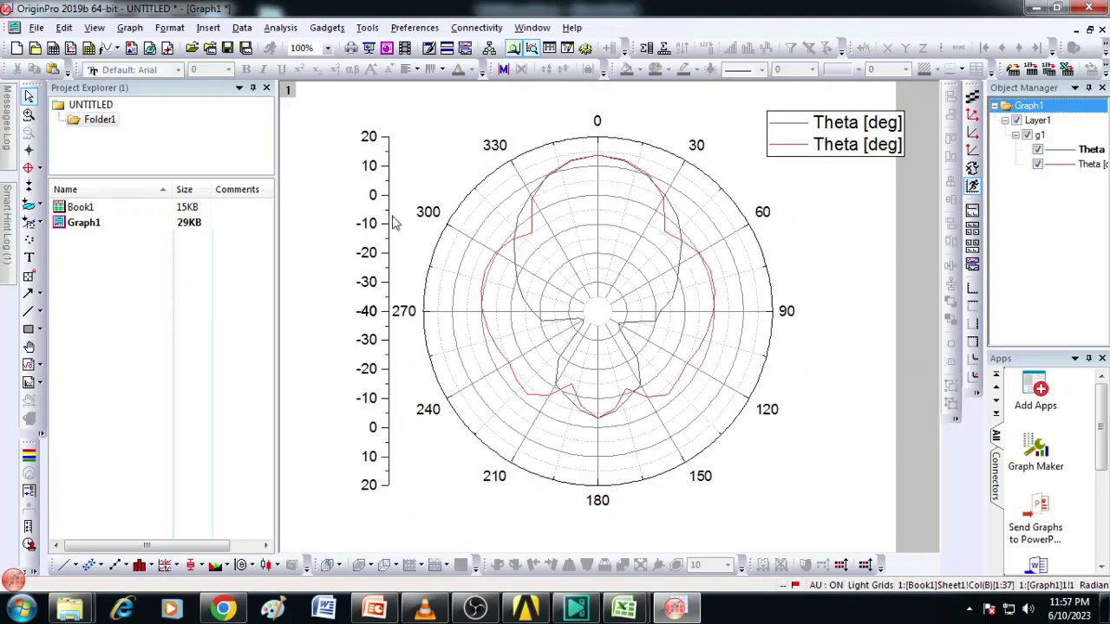
Nudge the legend left and replace %(1) and %(2) with H-Plane and E-Plane
click(840, 147)
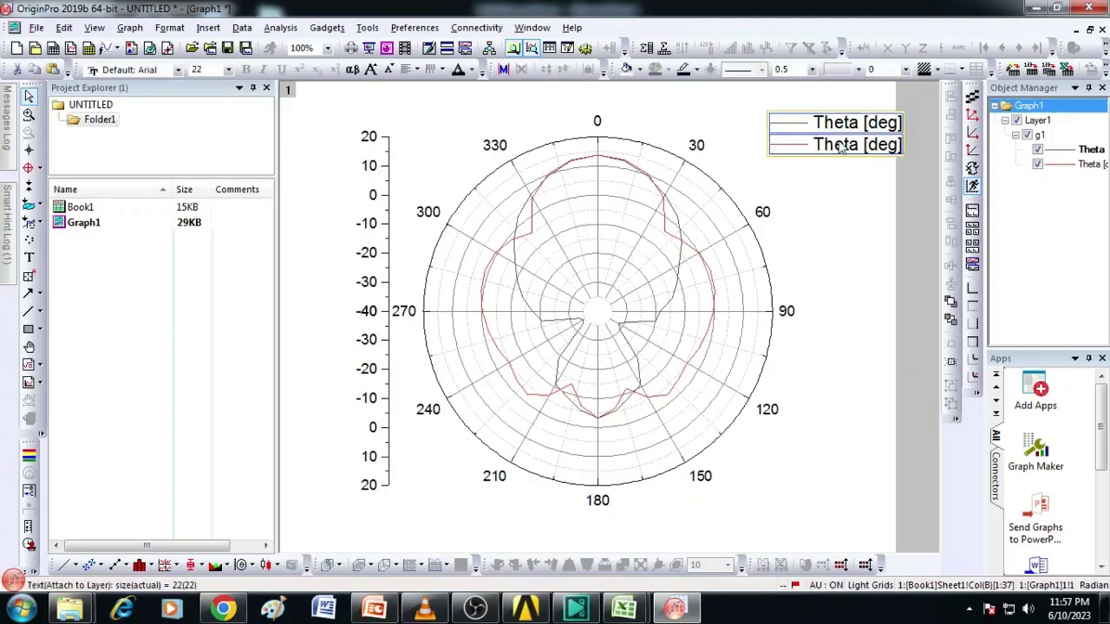
drag(839, 148, 806, 145)
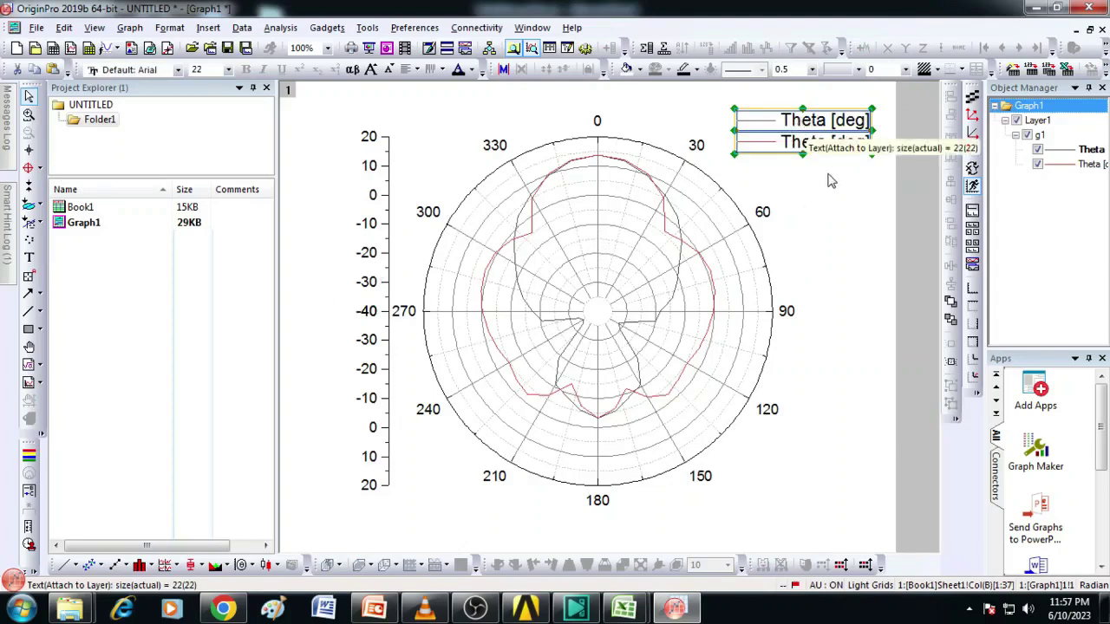
double_click(807, 125)
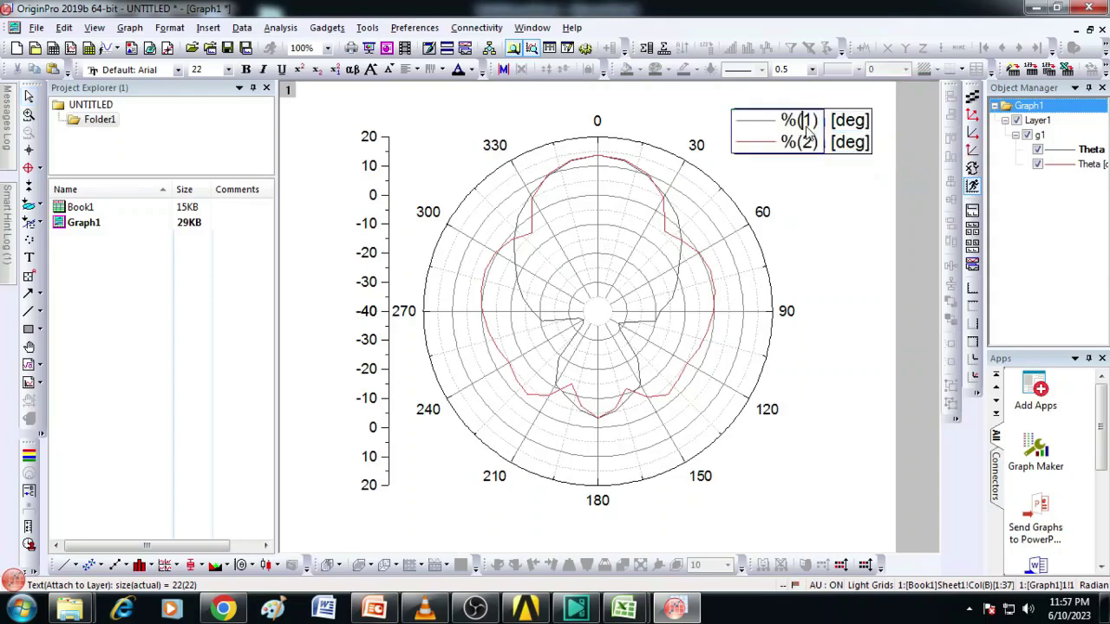
drag(782, 122, 819, 130)
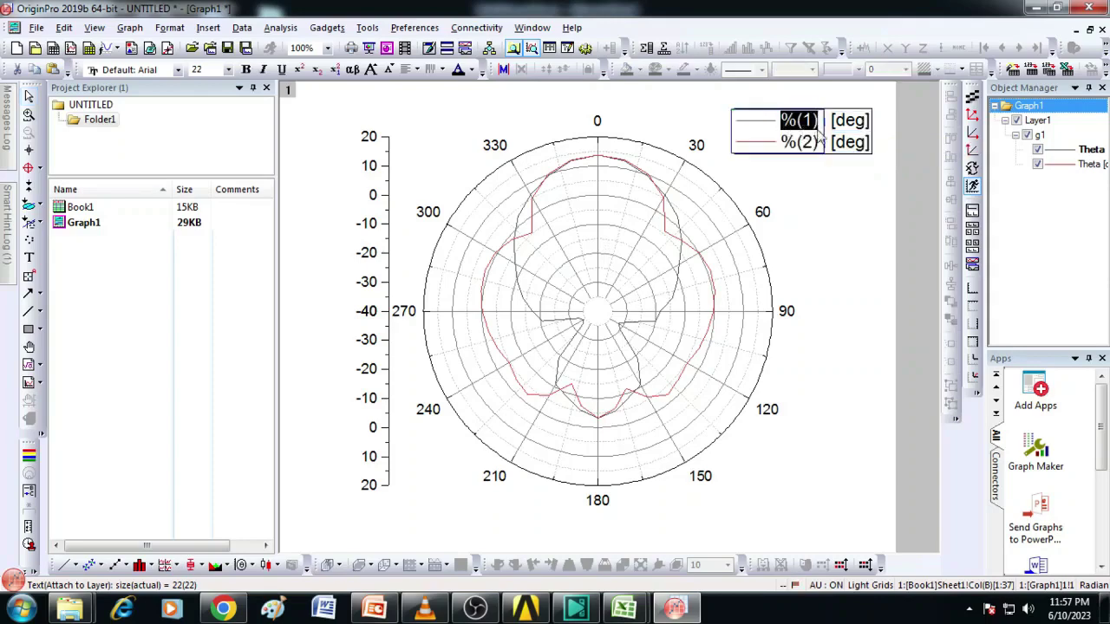
text(H-)
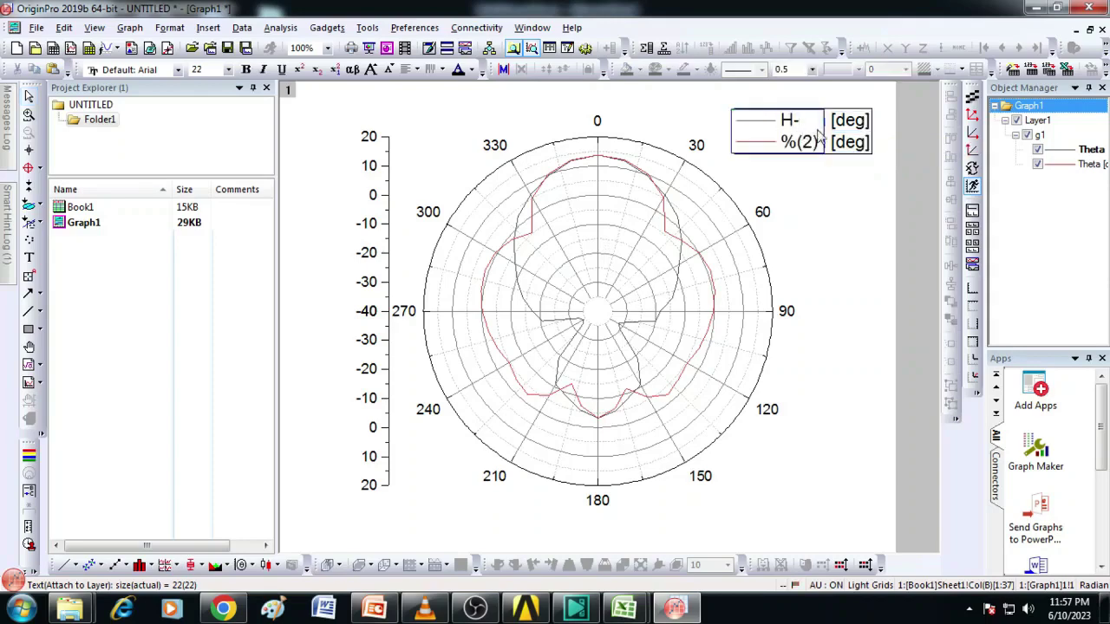
text(Plane)
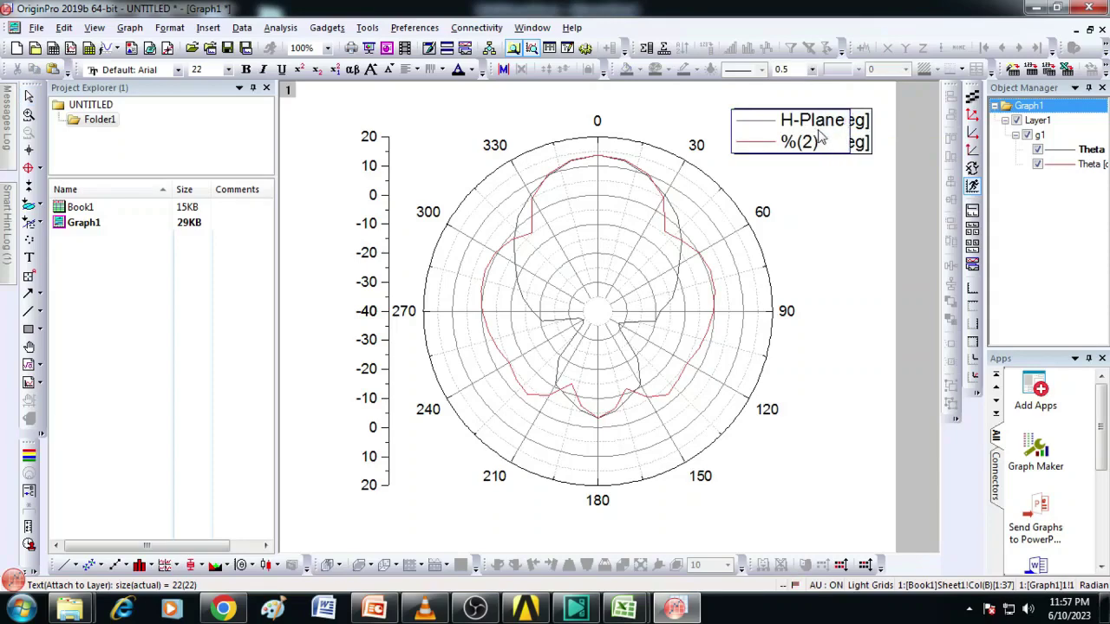
click(838, 237)
double_click(819, 149)
drag(778, 143, 822, 147)
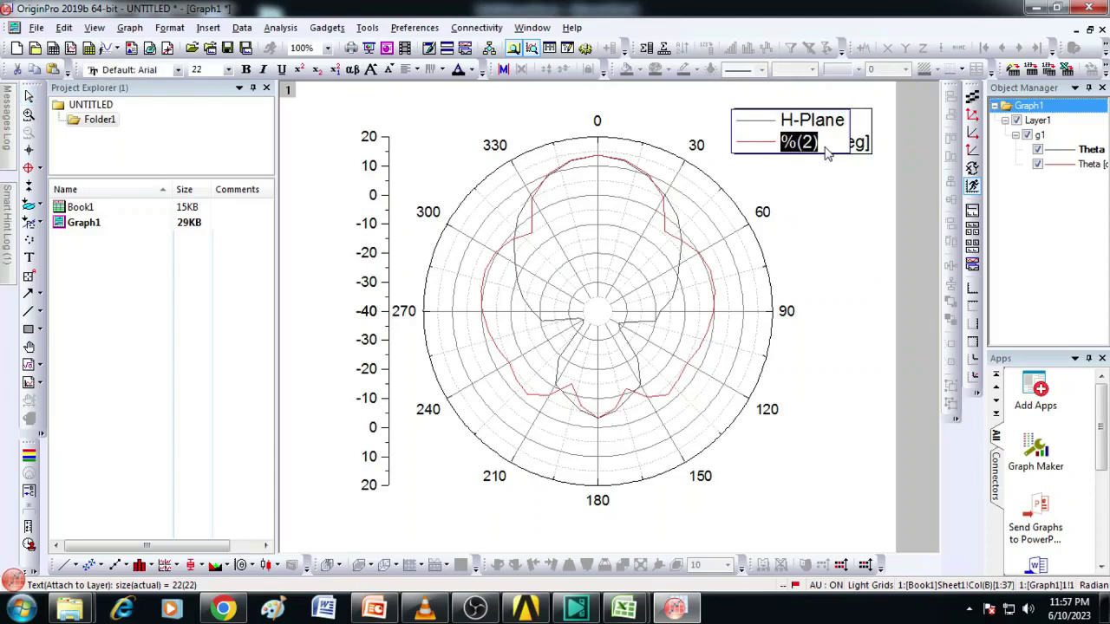
text(E-)
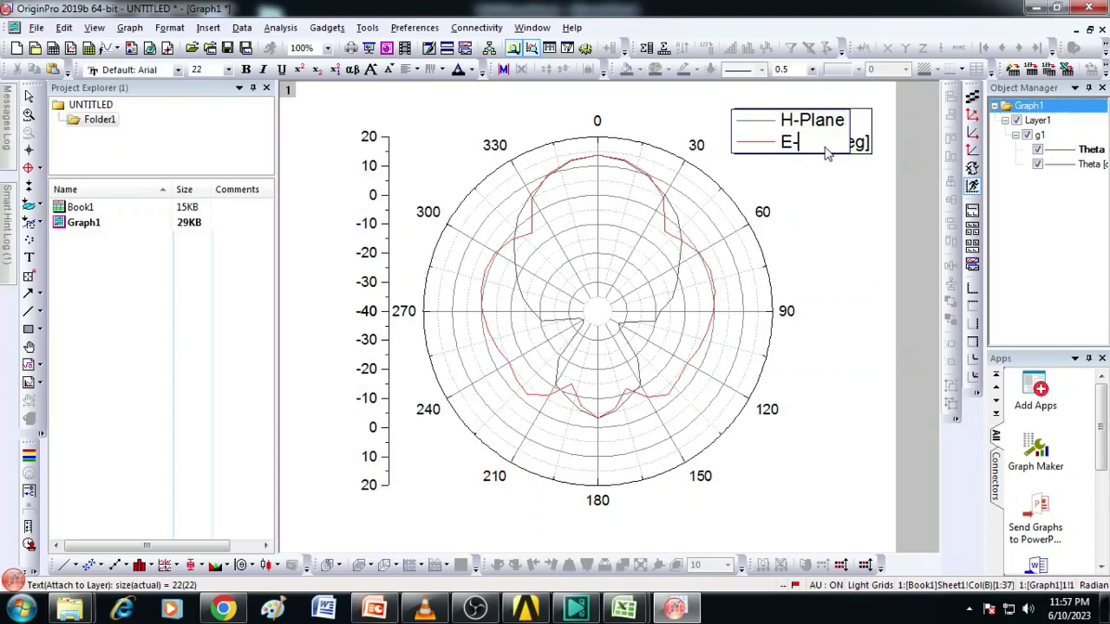
text(Plane)
click(830, 211)
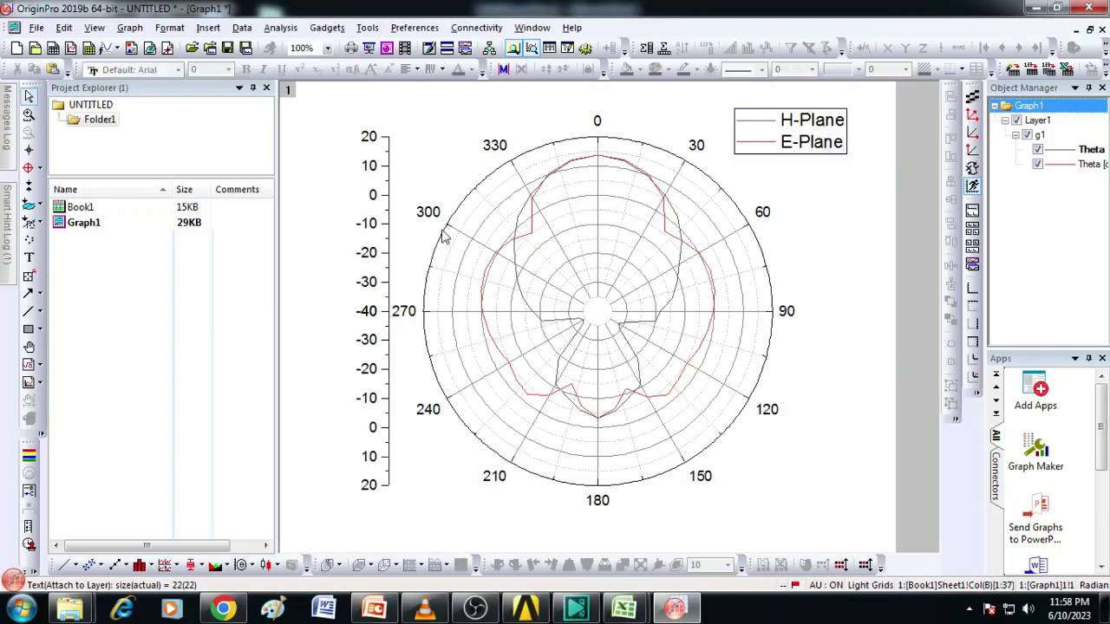
Set the line width of both curves to 2.5 on the Plot Details Line tab
double_click(523, 243)
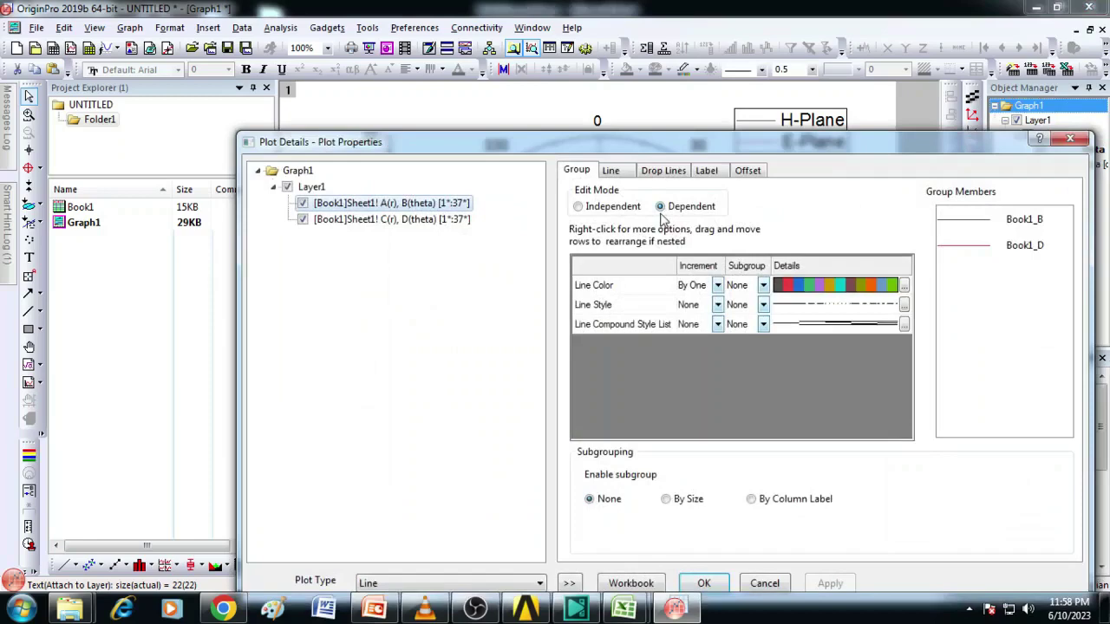
click(617, 172)
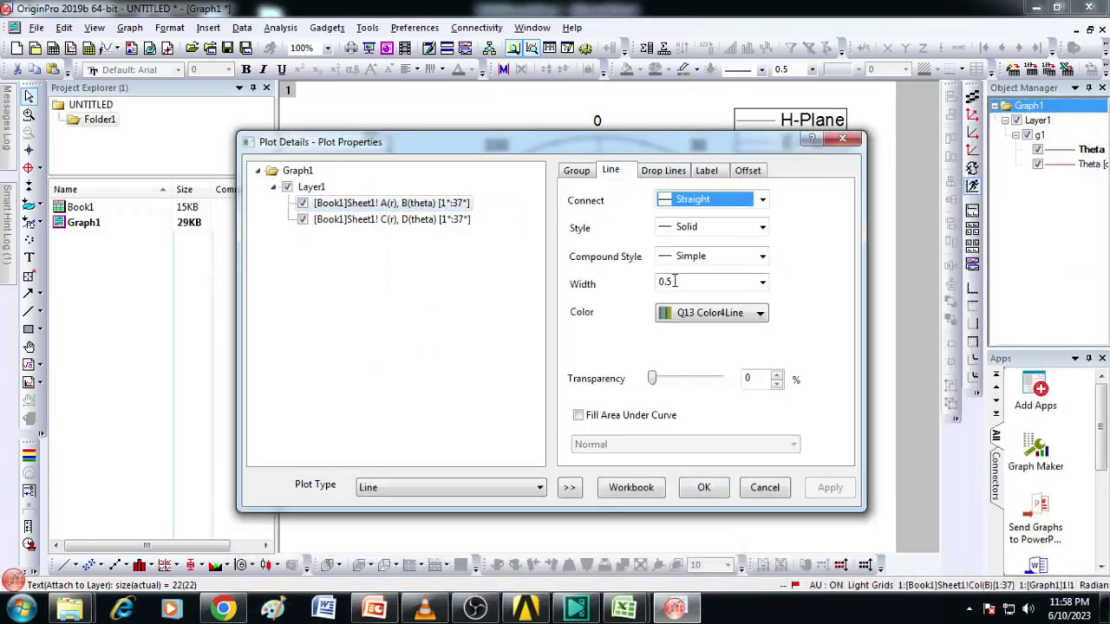
click(674, 281)
text(2.5)
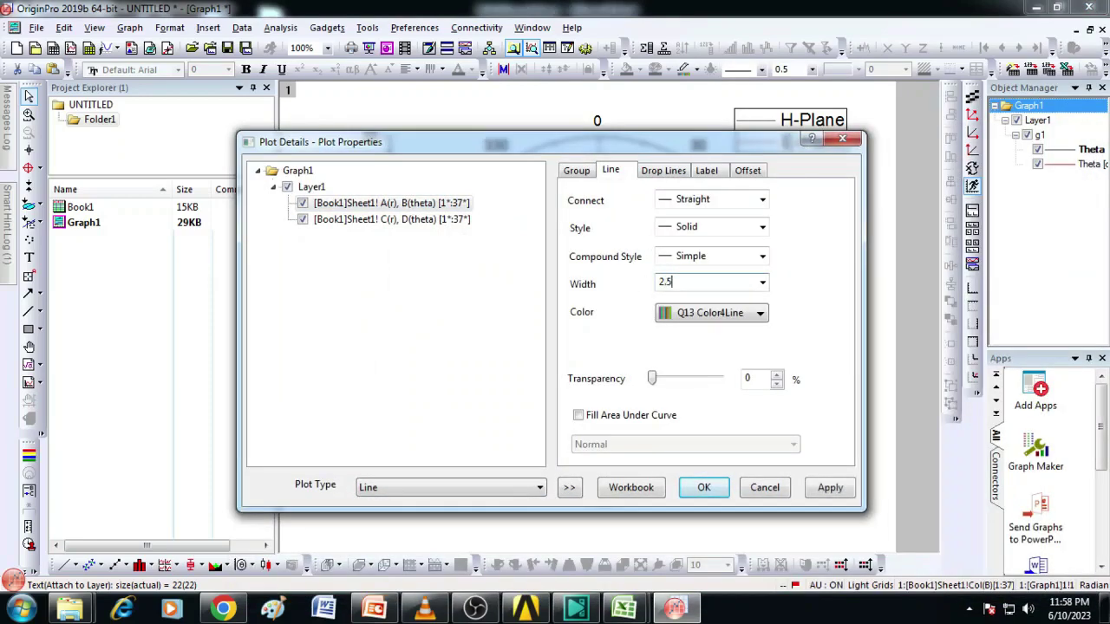
click(703, 488)
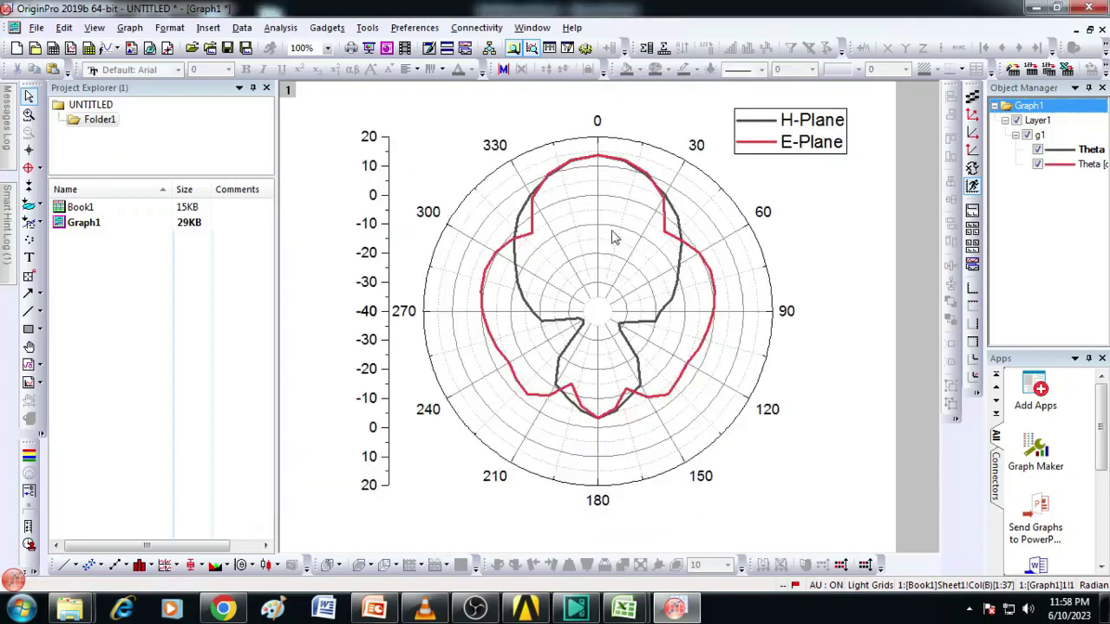
Set group editing to Independent and style the H-Plane curve as a blue dashed line
double_click(683, 272)
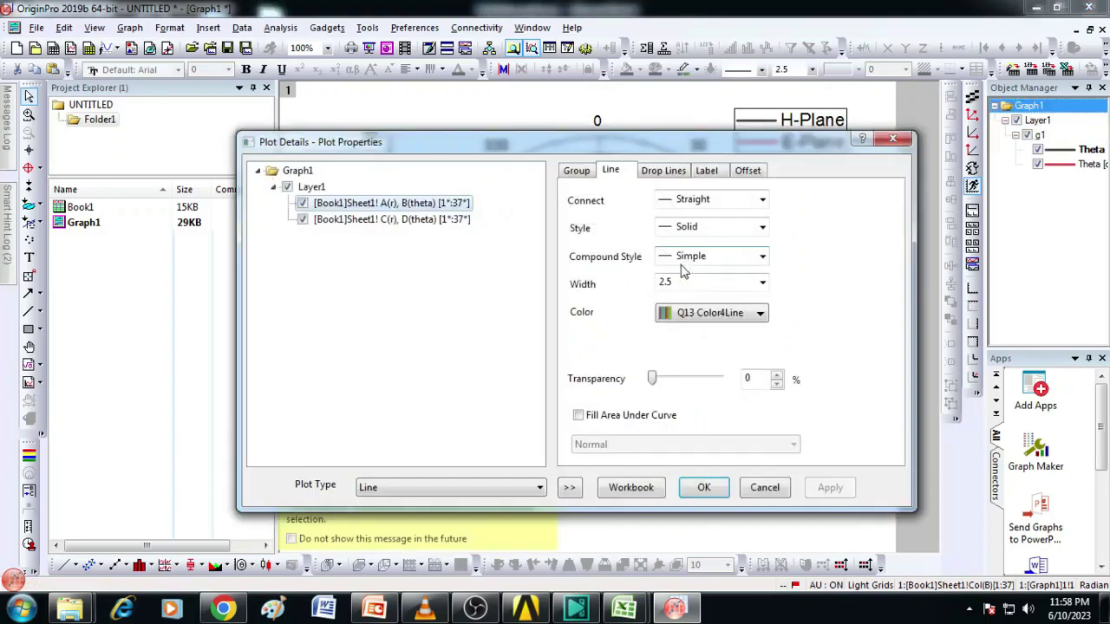
click(577, 171)
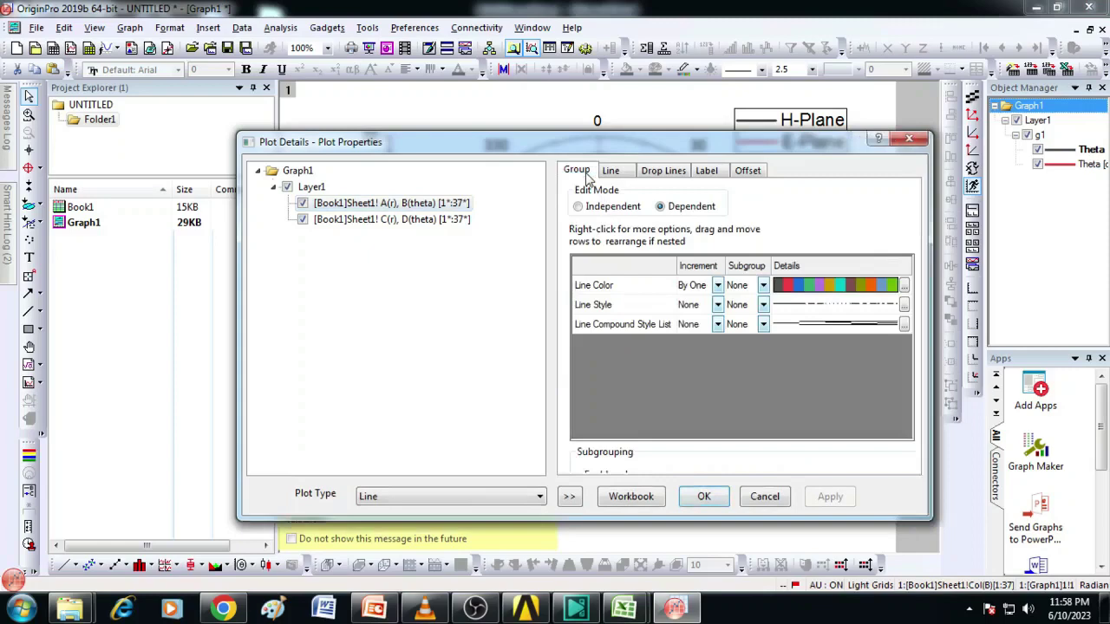
click(580, 208)
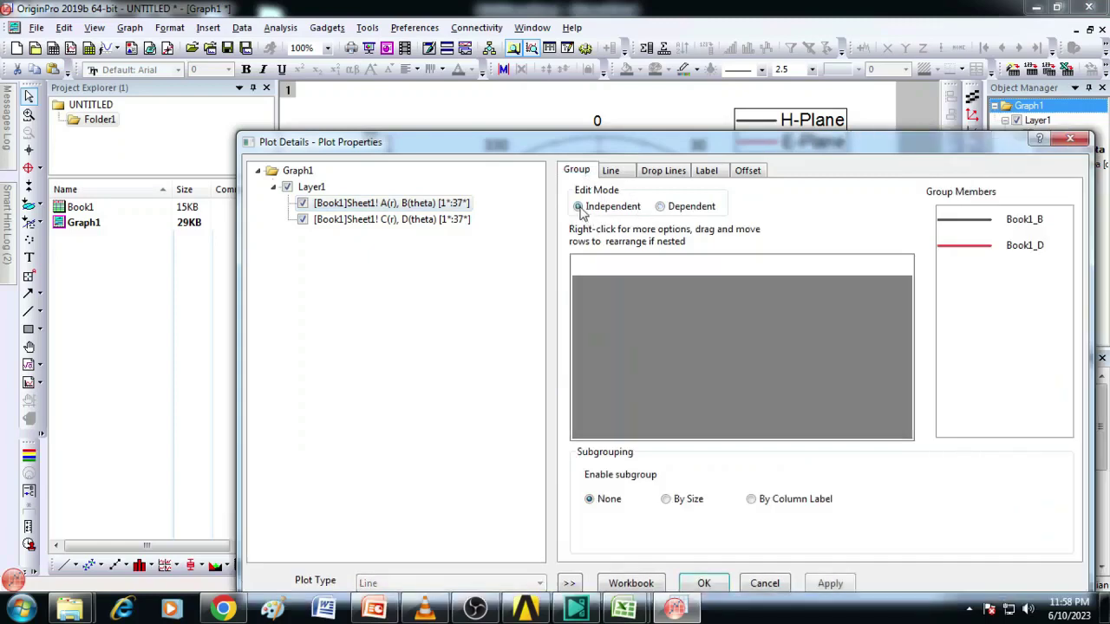
click(612, 172)
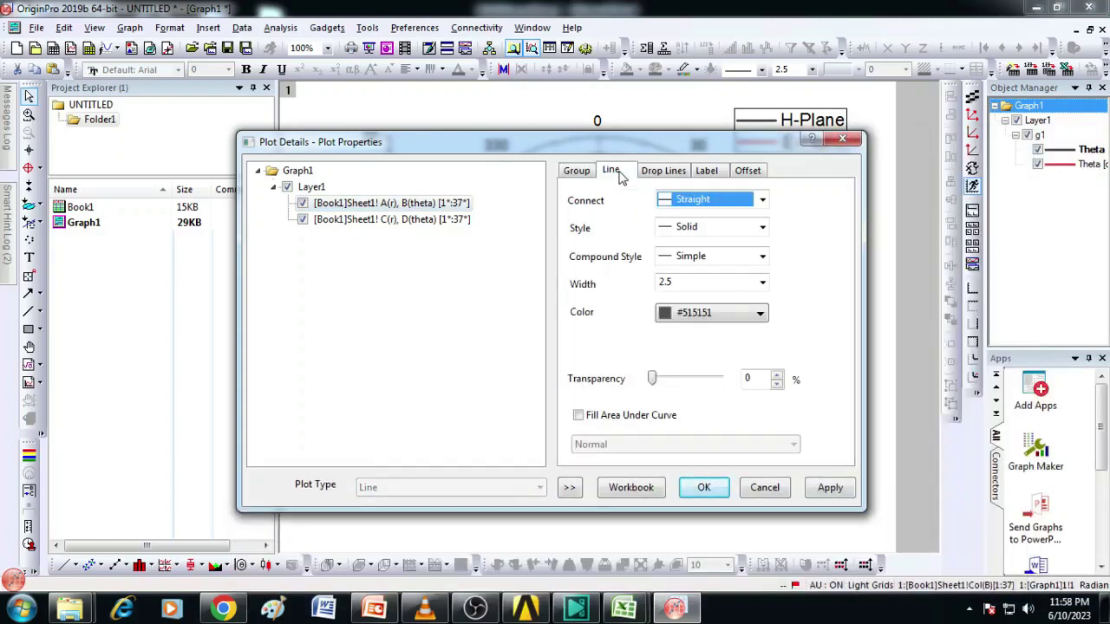
click(719, 230)
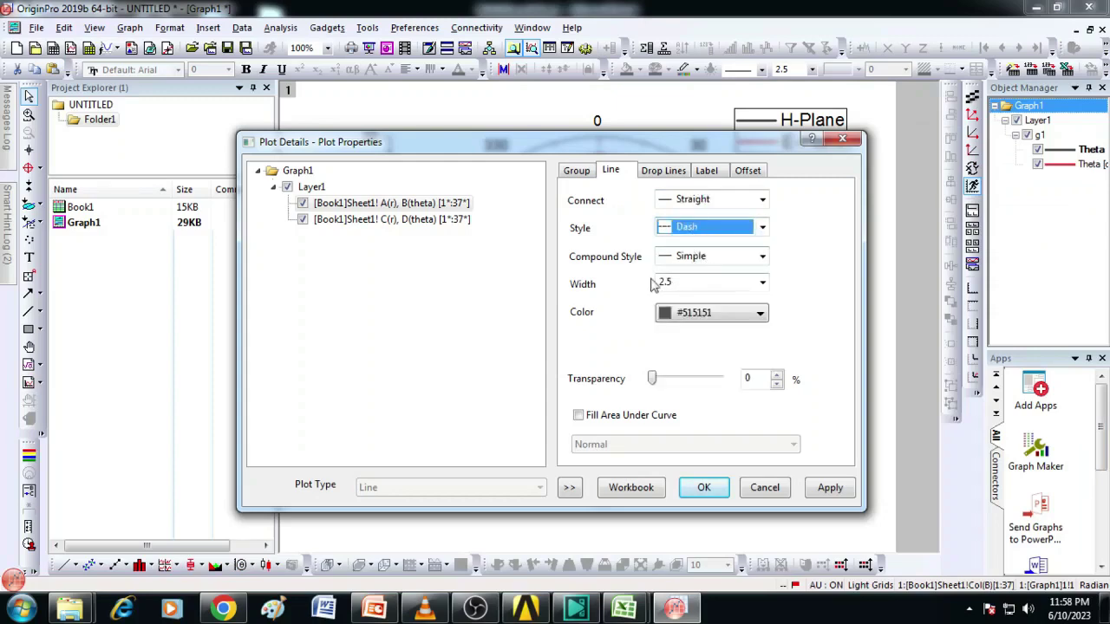
click(687, 321)
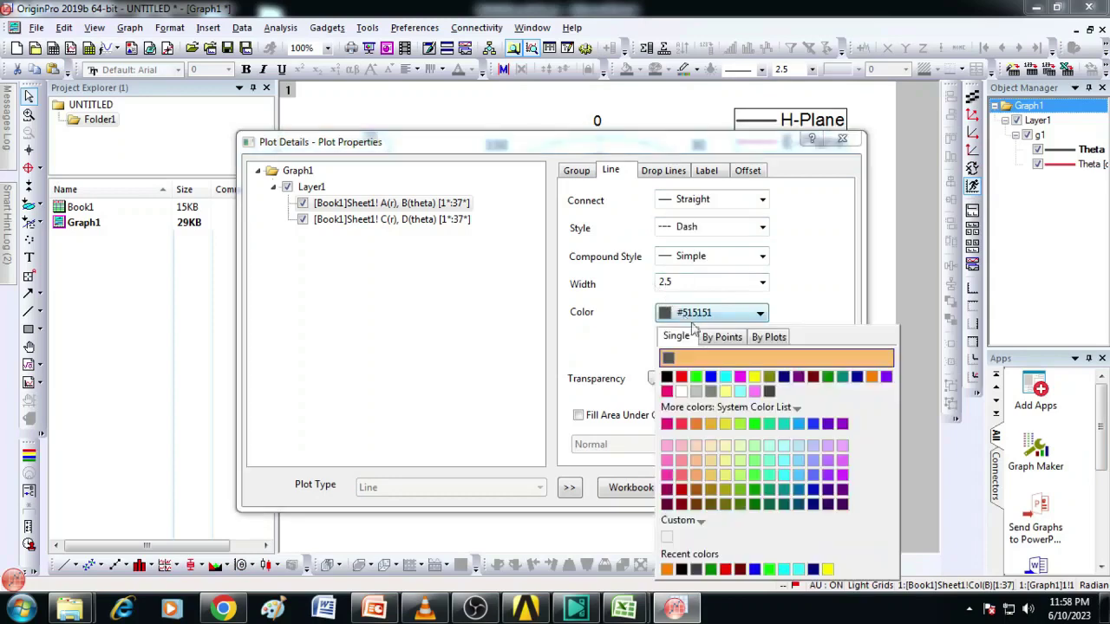
click(713, 386)
click(829, 489)
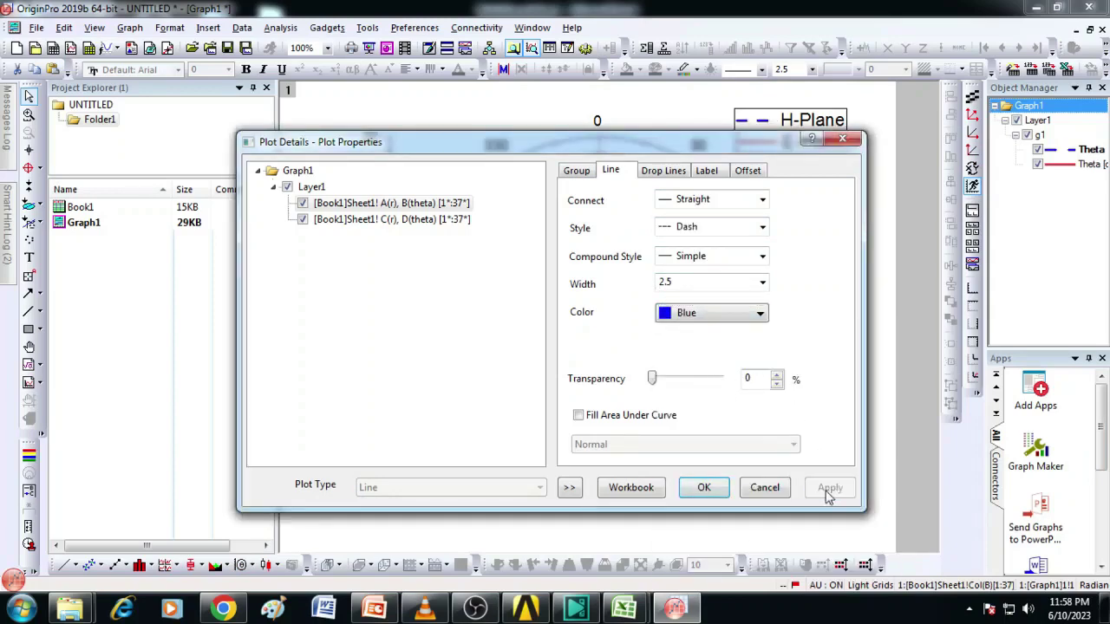
click(704, 489)
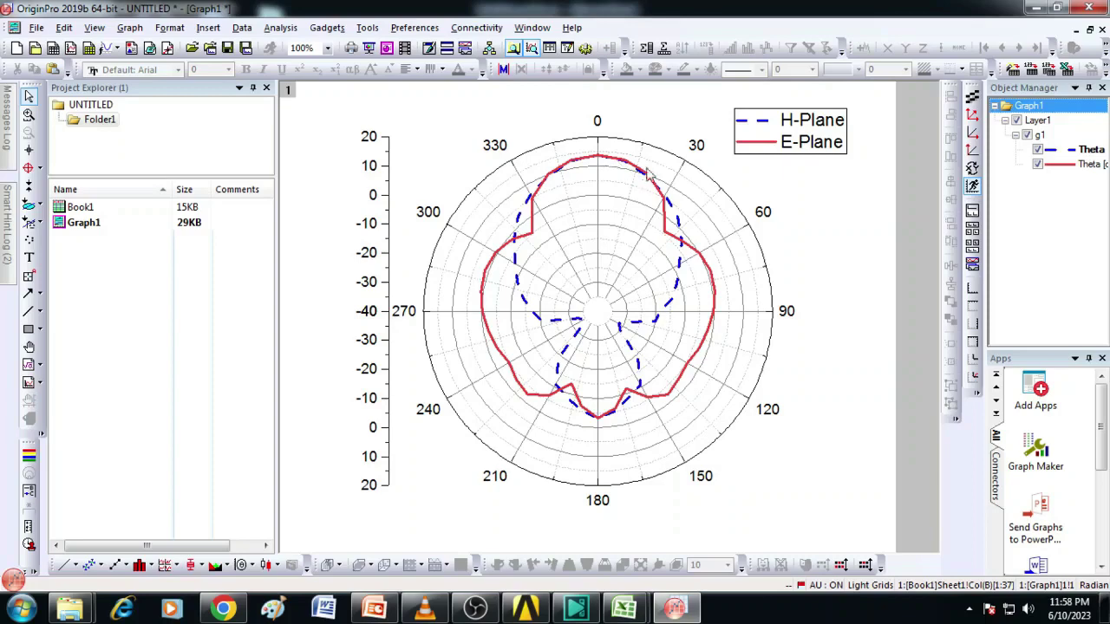
Bold the upper and lower radial tick labels and the 0–330 angular tick labels
click(375, 262)
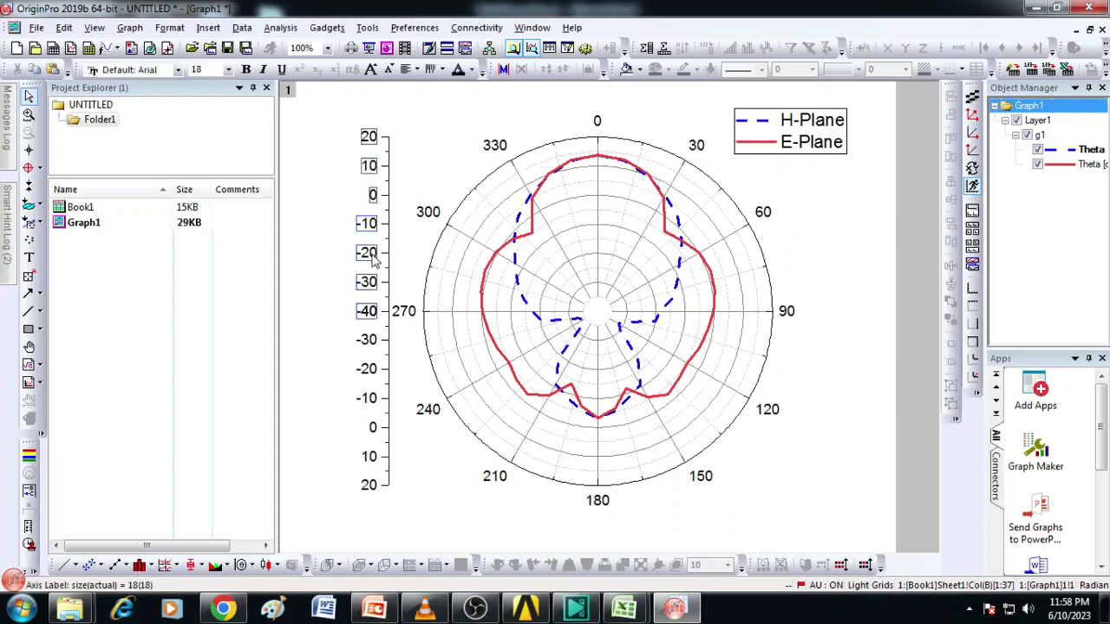
click(246, 69)
click(362, 344)
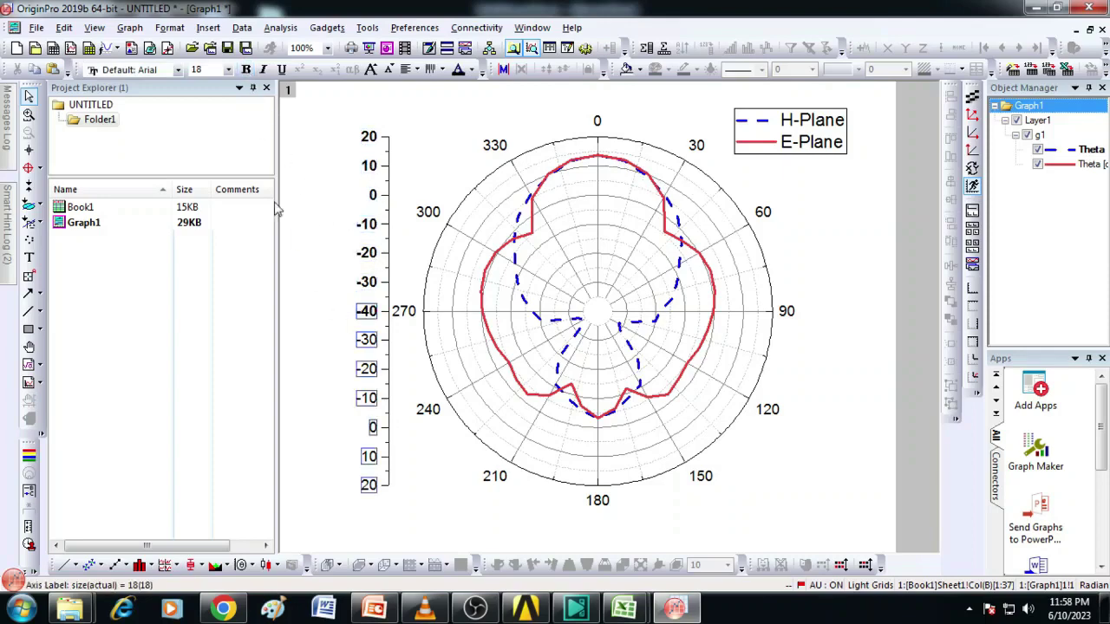
click(246, 69)
click(446, 220)
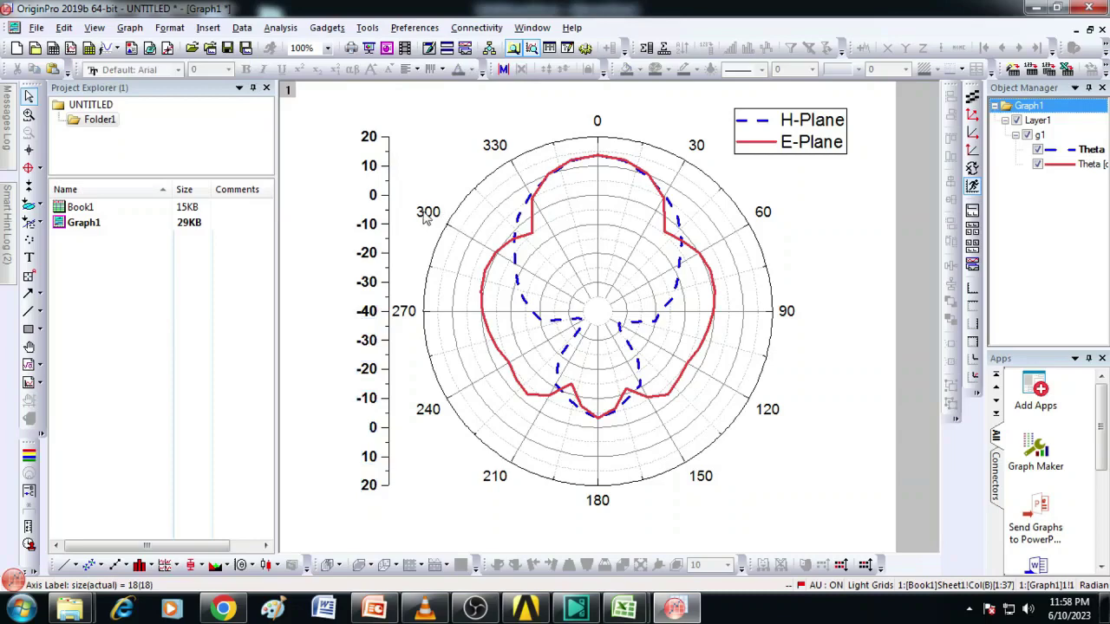
click(425, 215)
click(247, 69)
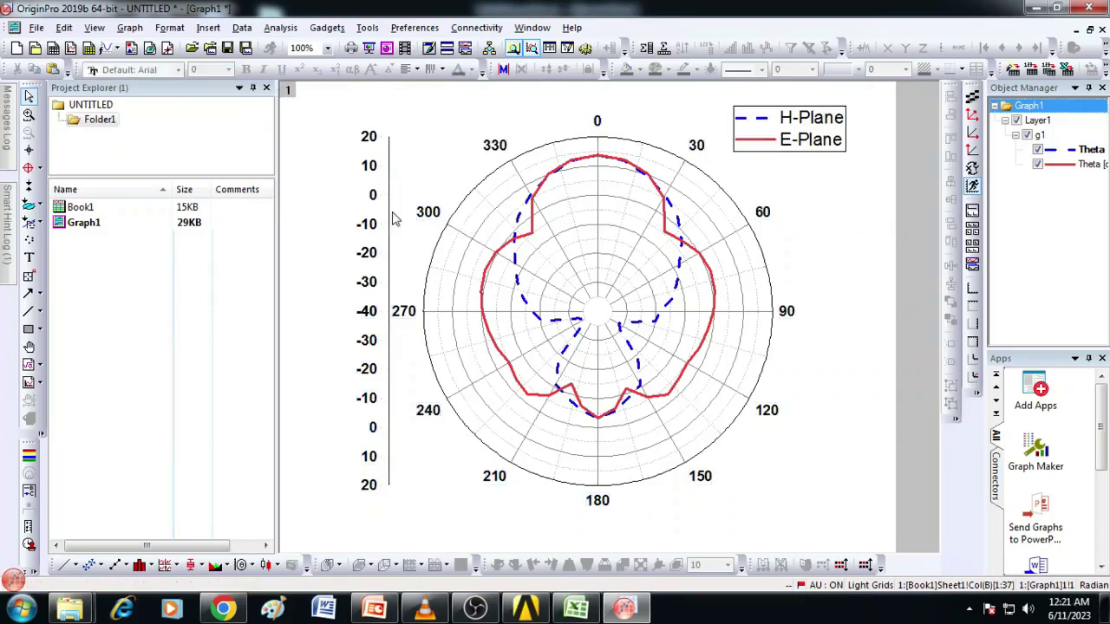
Add a Y axis title reading 'Gain in dB', rotated 90 degrees
click(169, 31)
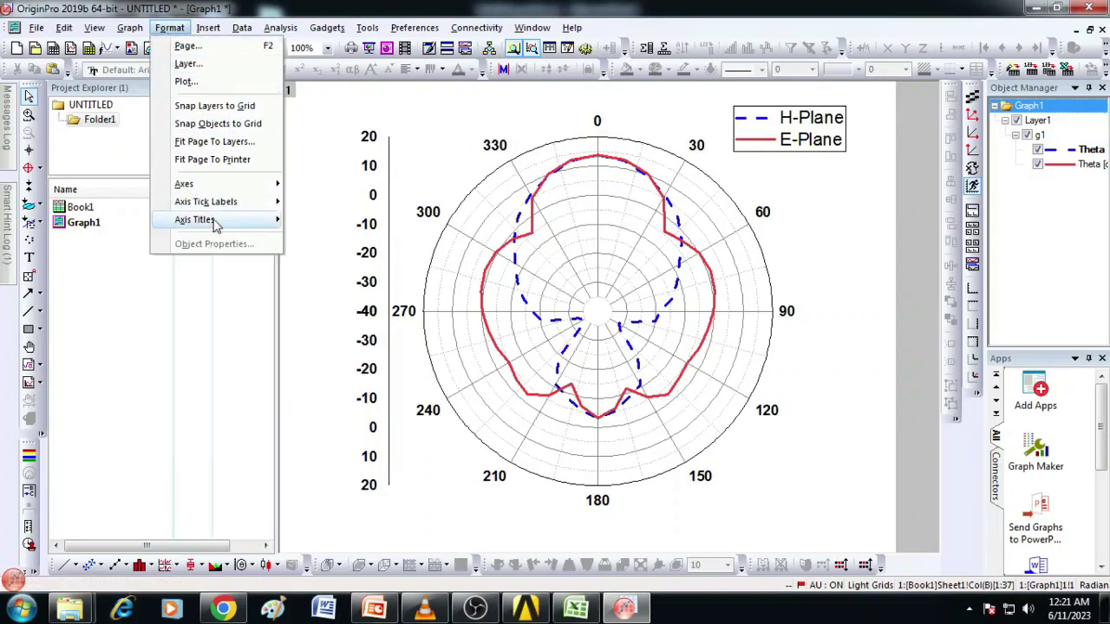
mouse_move(211, 222)
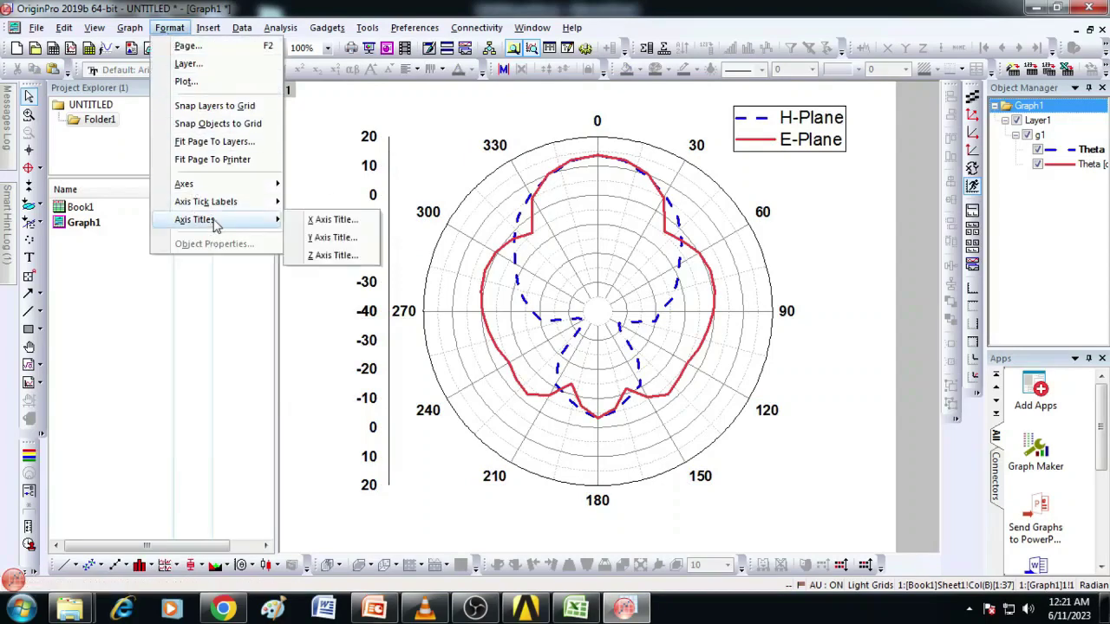
click(331, 238)
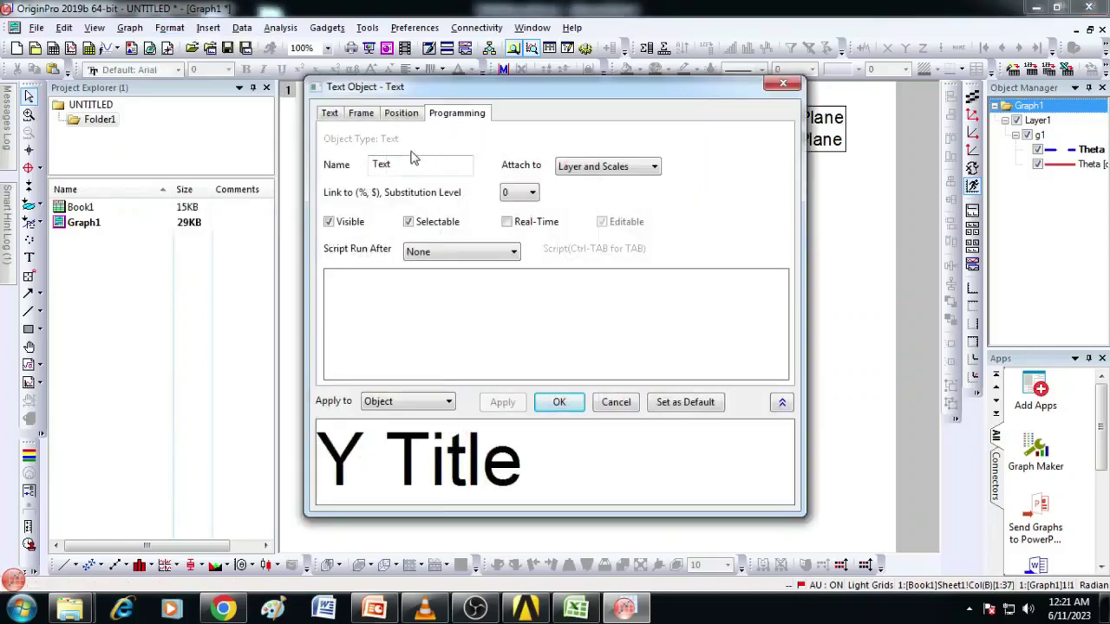
click(331, 115)
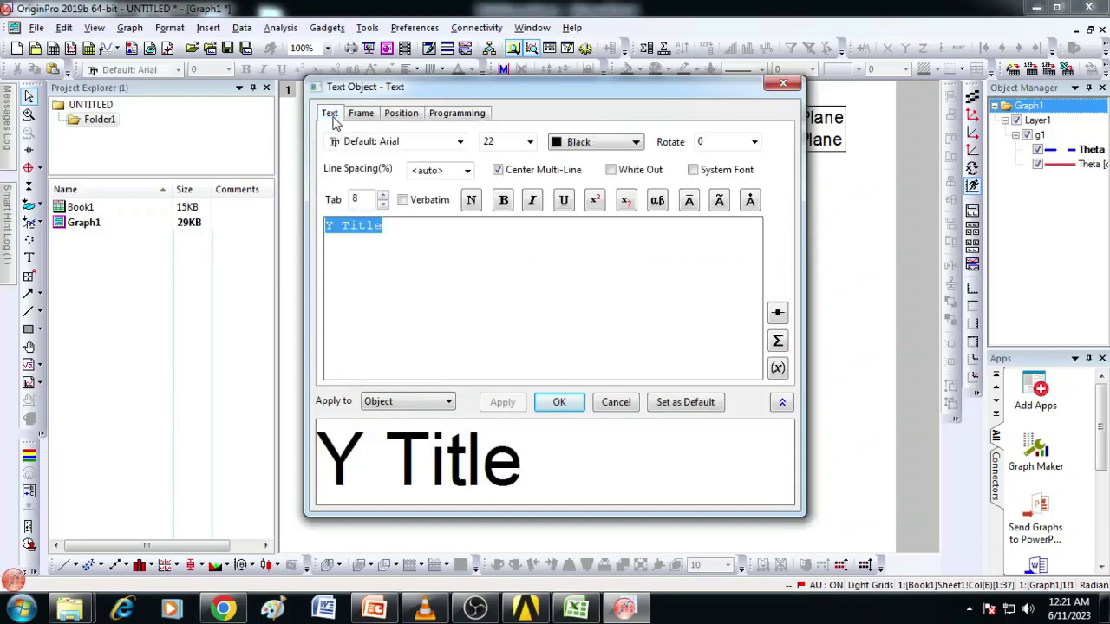
click(754, 144)
click(717, 184)
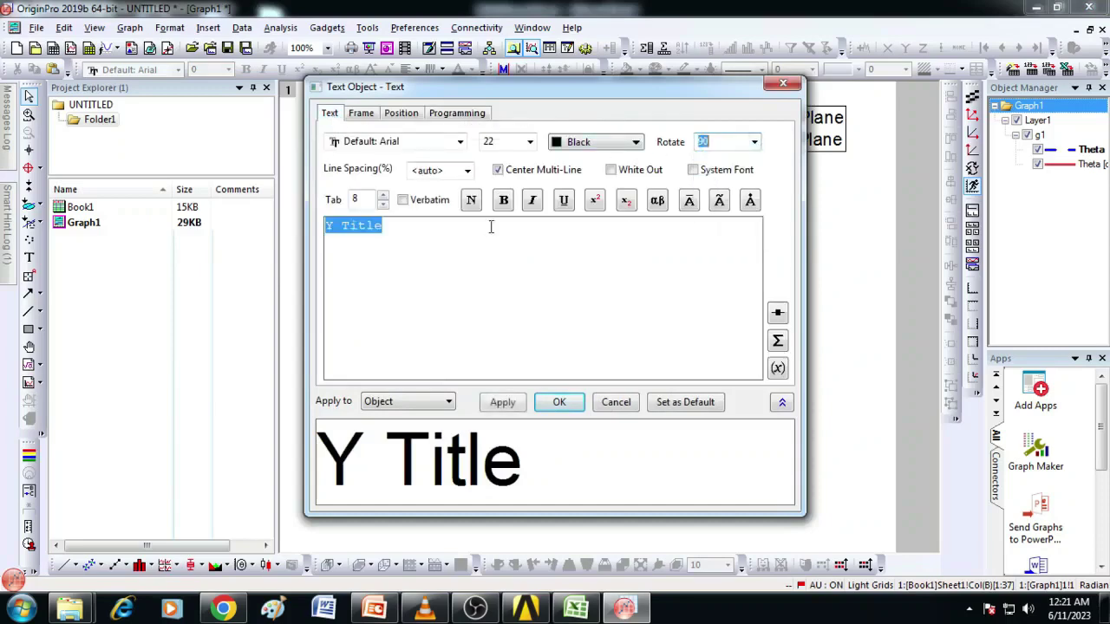
click(401, 232)
drag(404, 225, 265, 230)
text(Ga)
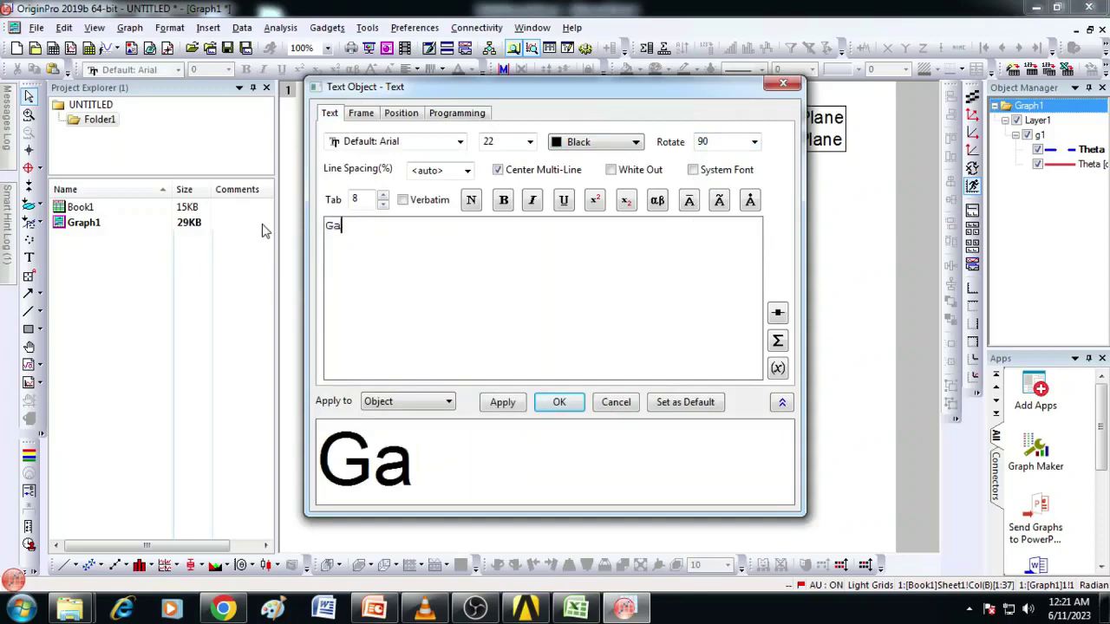
text(in in )
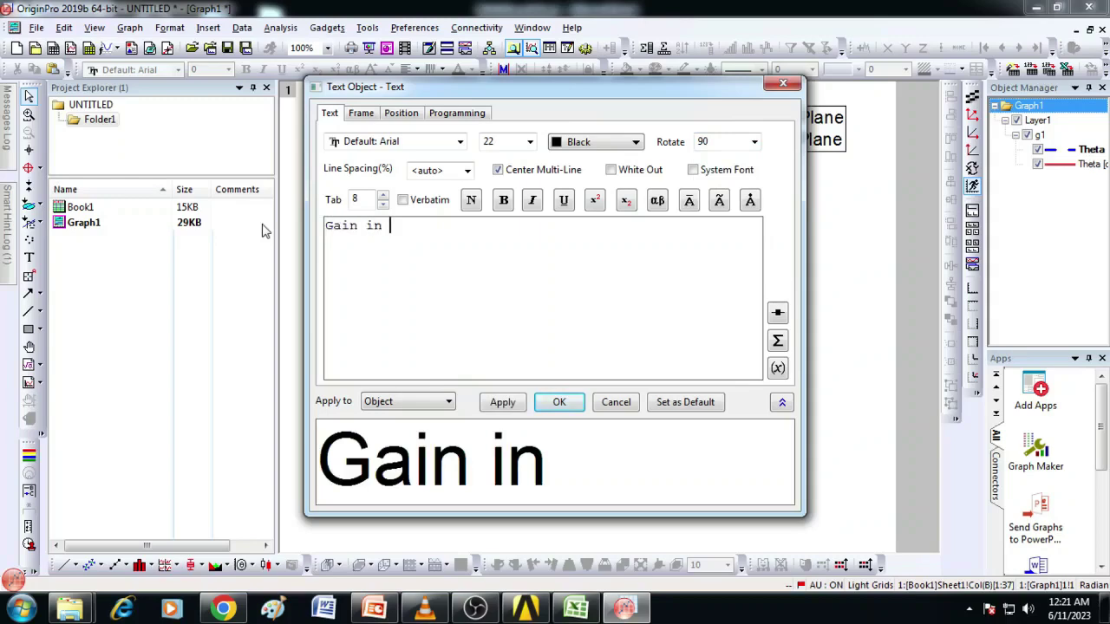
text(dB)
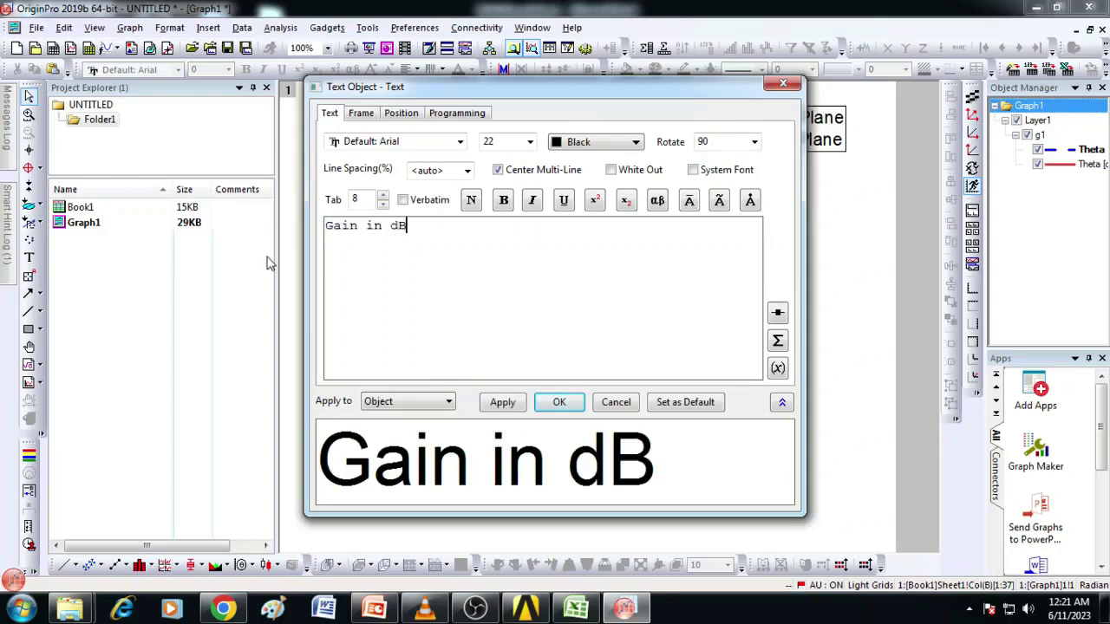
click(560, 404)
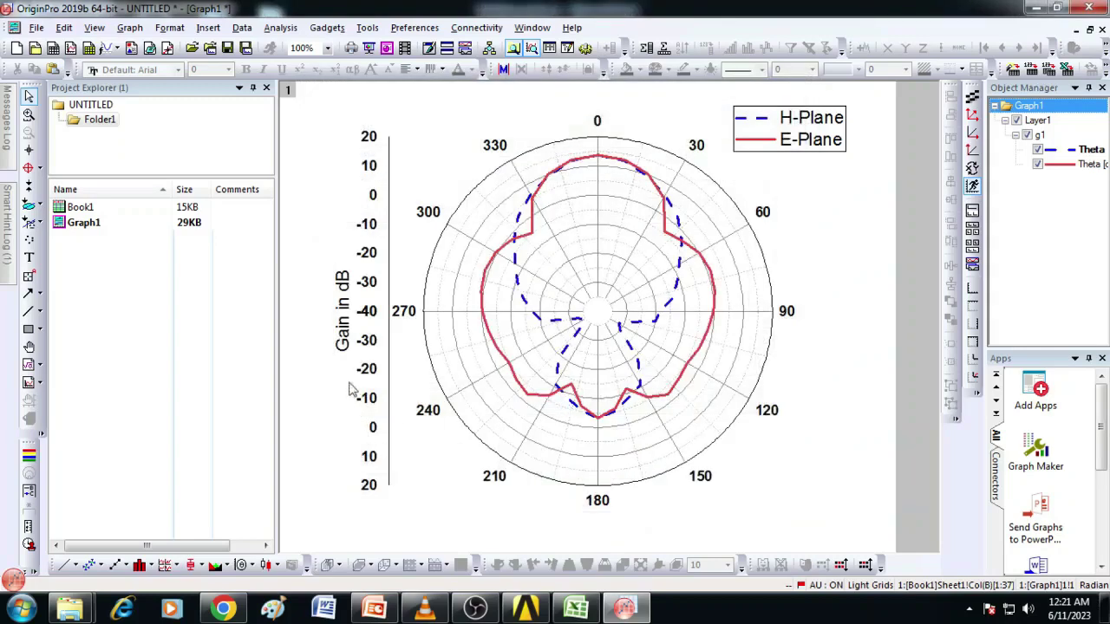
click(348, 345)
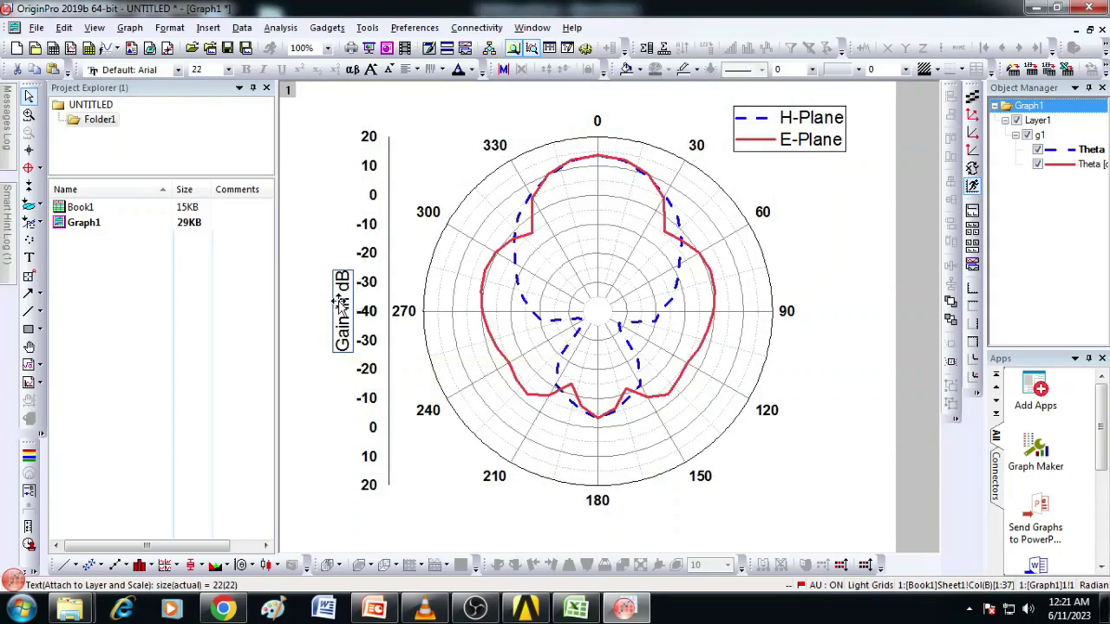
Select all the 'Gain in dB' axis title text and apply bold formatting
double_click(343, 309)
key(ctrl+a)
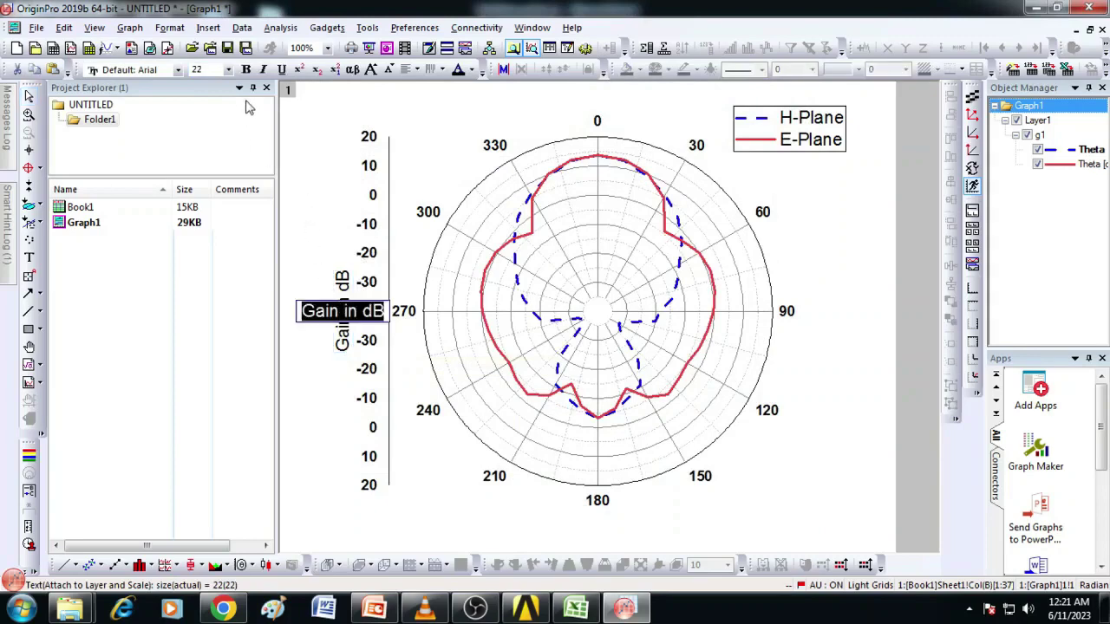
click(246, 69)
click(846, 247)
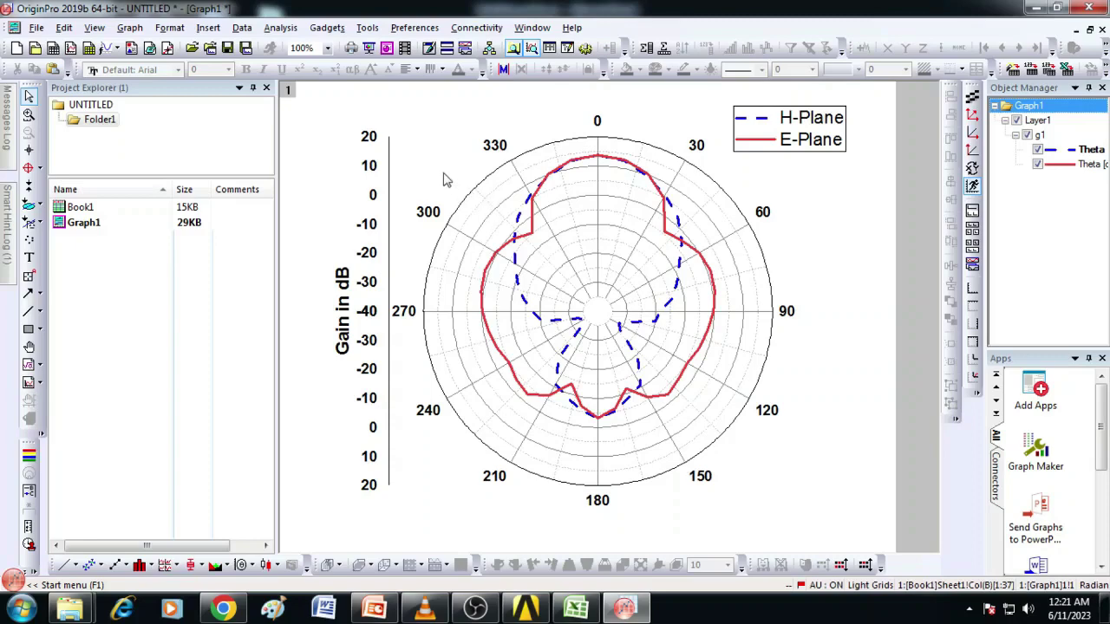
In the Export Graphs dialog, set the export path to the Desktop
click(36, 27)
mouse_move(95, 341)
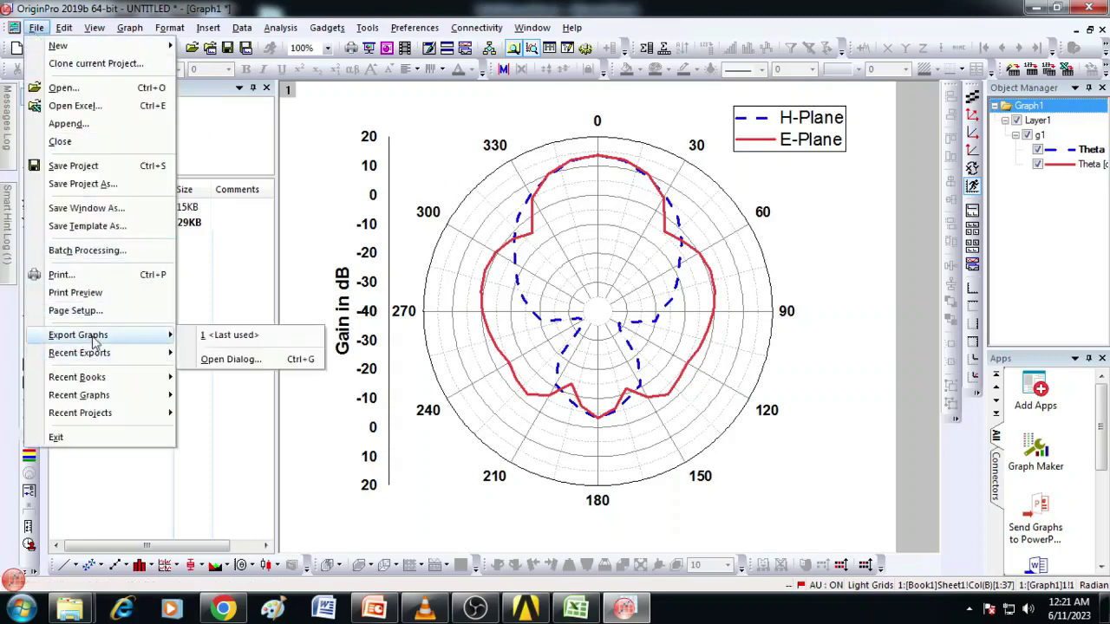
click(255, 363)
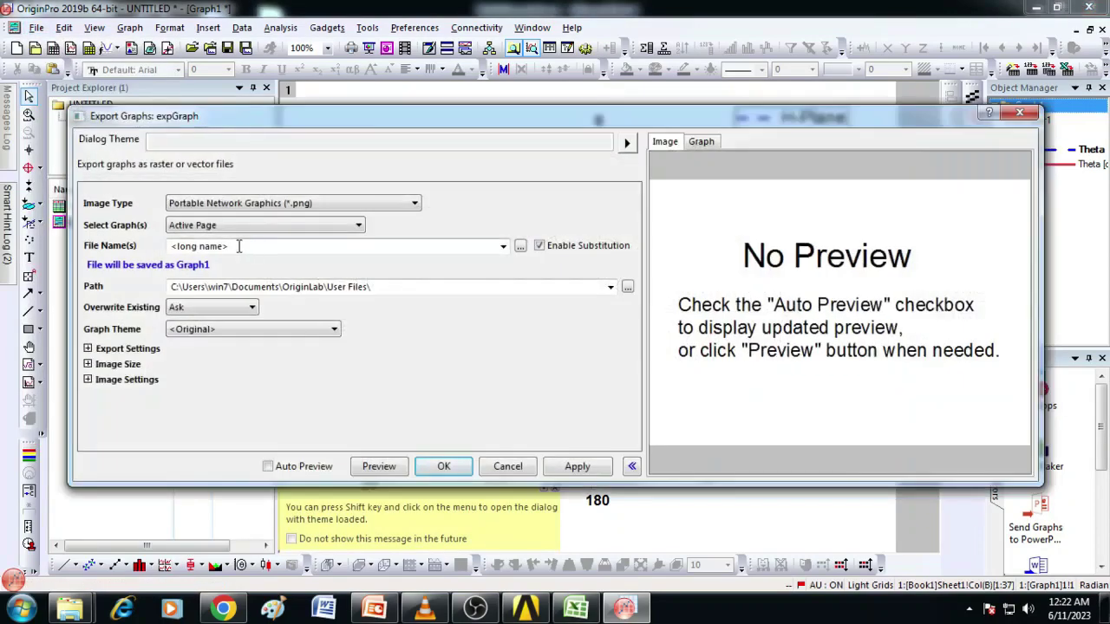
click(627, 286)
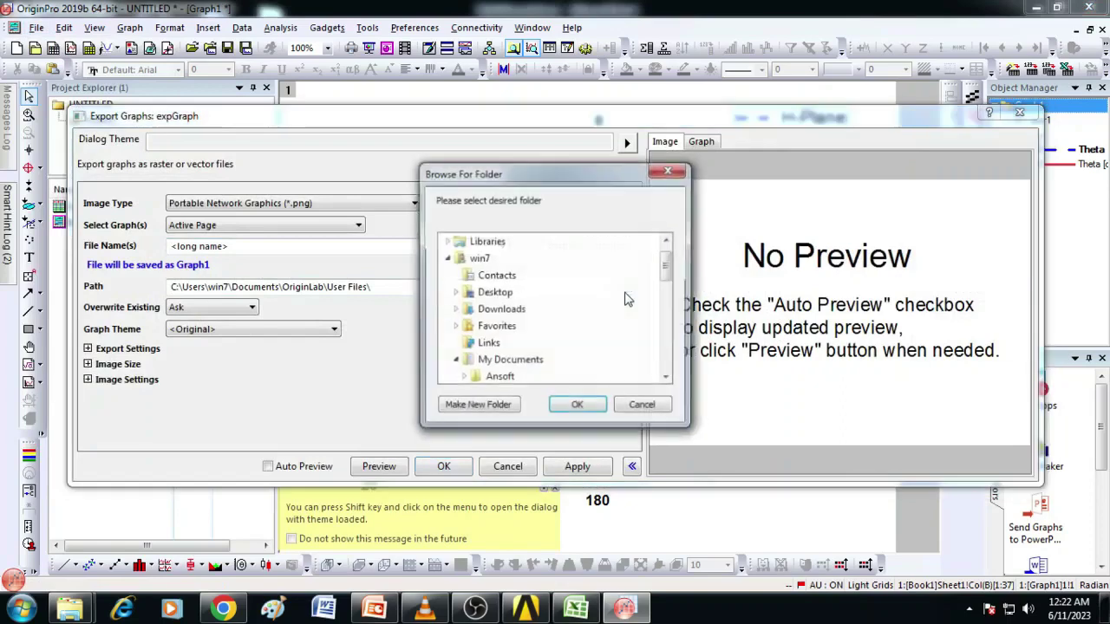
click(498, 305)
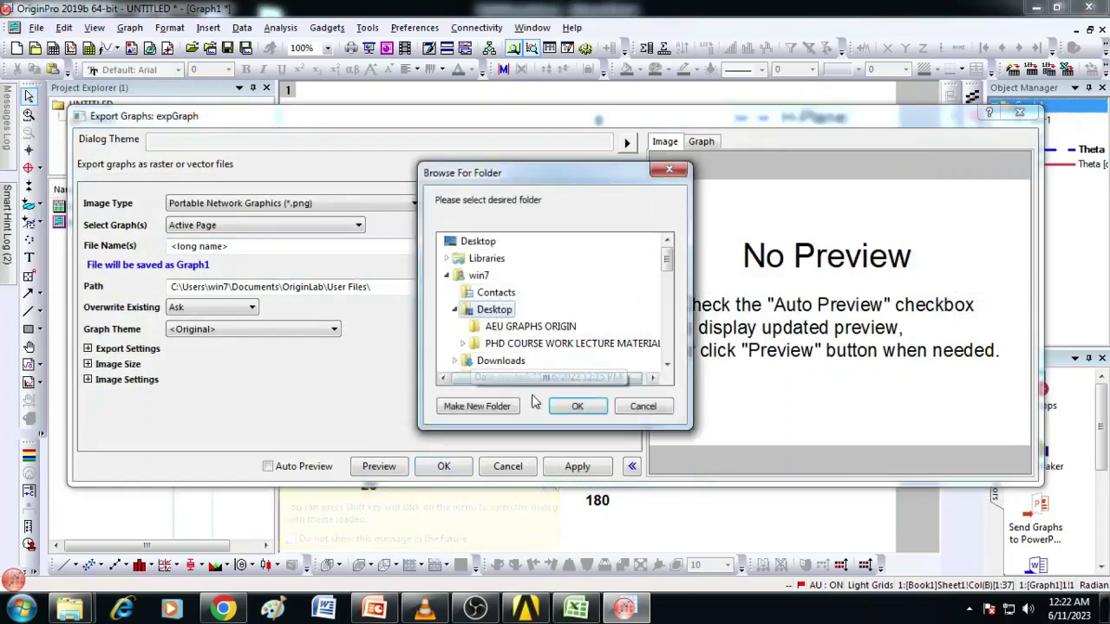
click(576, 406)
Name the file '2D Radiation plot', export it as PNG, and show the desktop
click(290, 250)
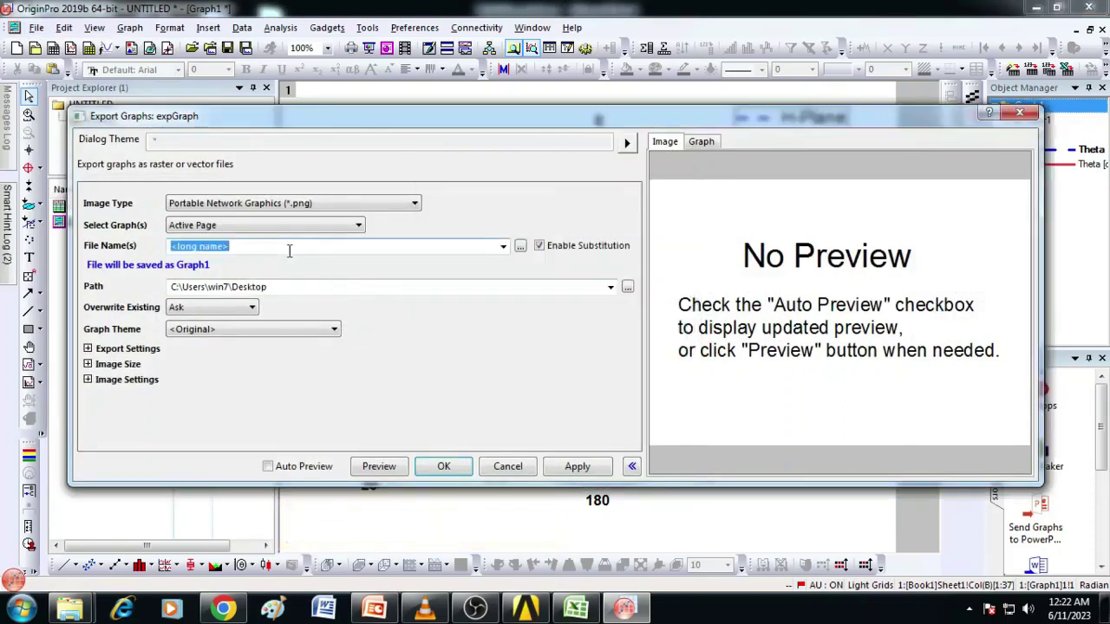
text(2D Radiation plot)
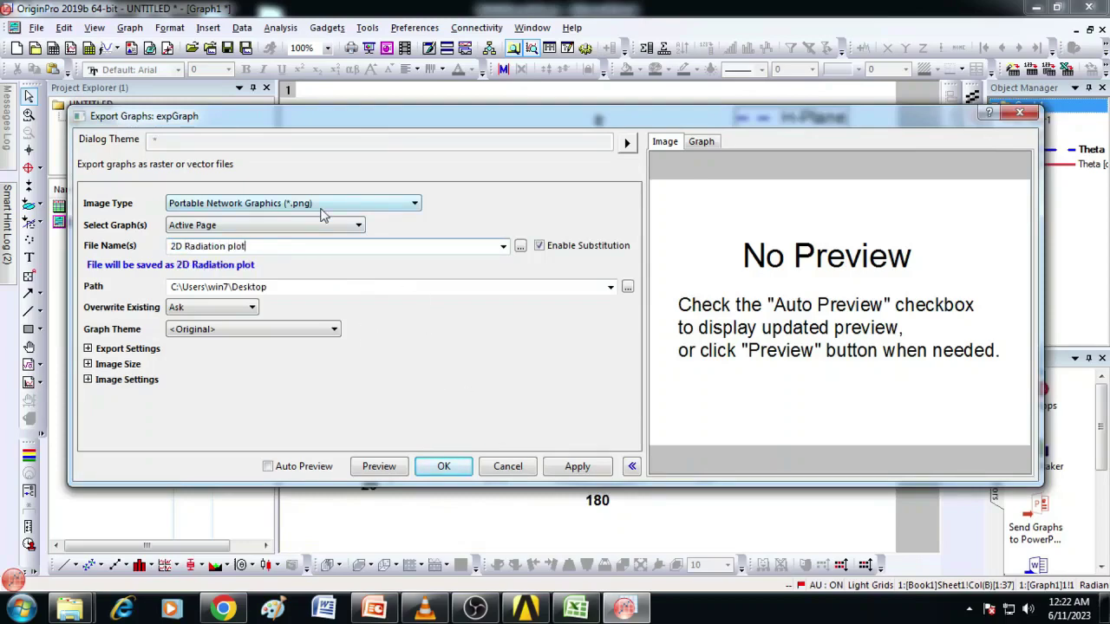
click(457, 468)
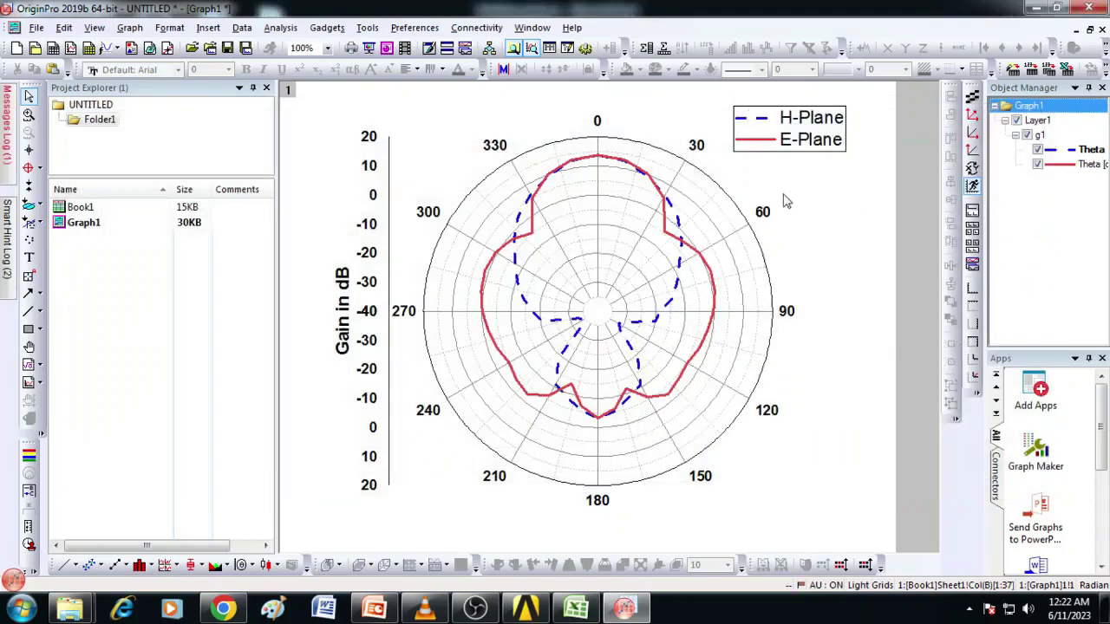
key(super+d)
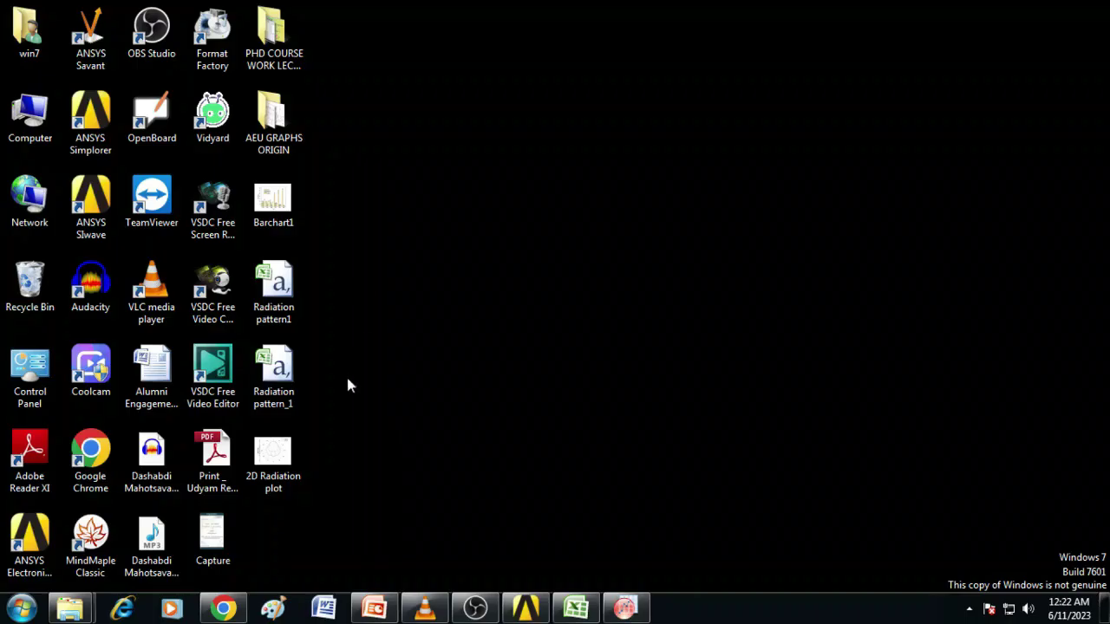
Open the '2D Radiation plot' PNG from the desktop in Windows Photo Viewer
double_click(277, 459)
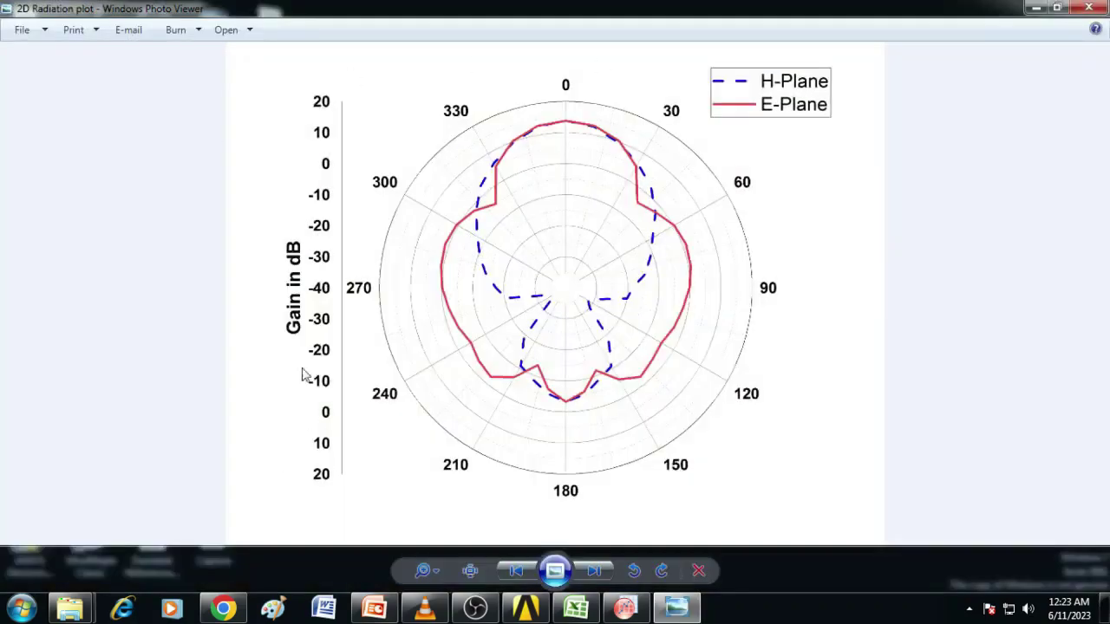